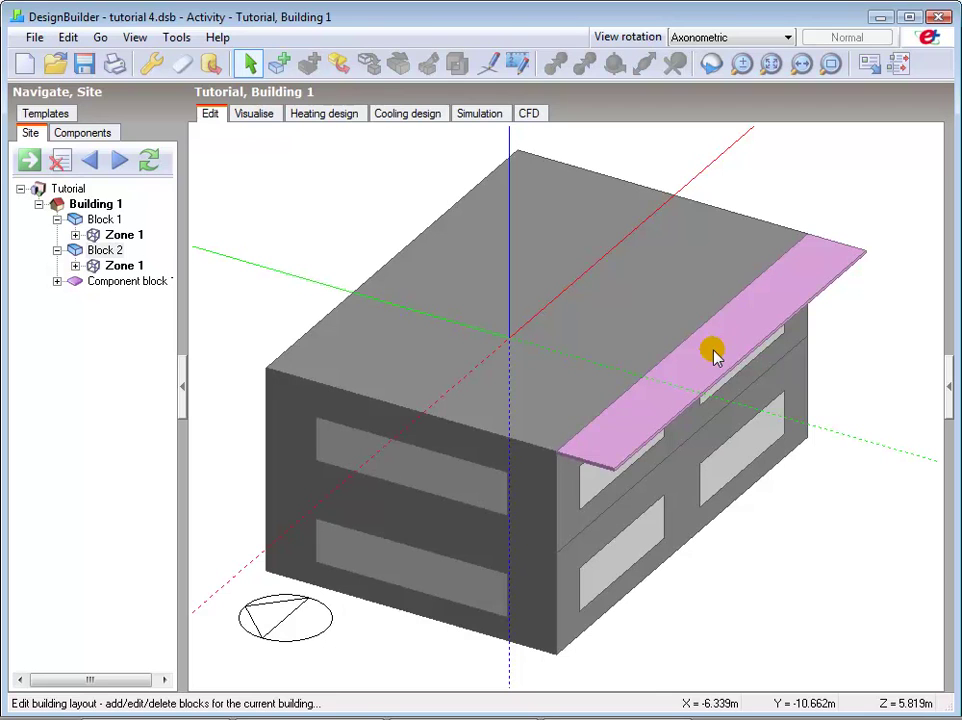
Step: Select the pink component block overhanging the building's roof edge
click(706, 350)
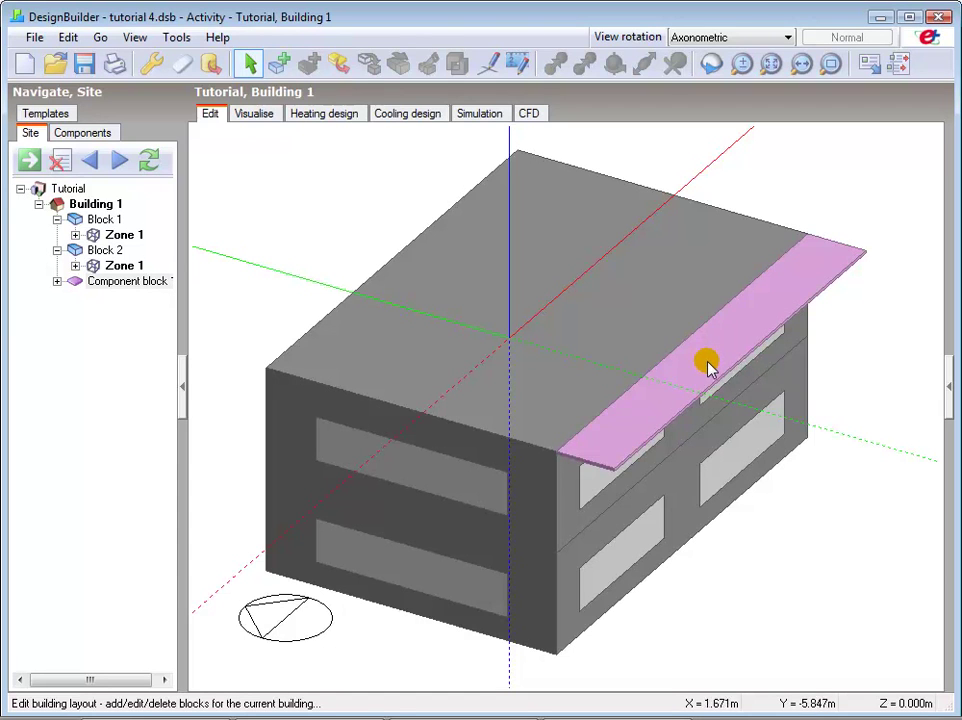
click(704, 371)
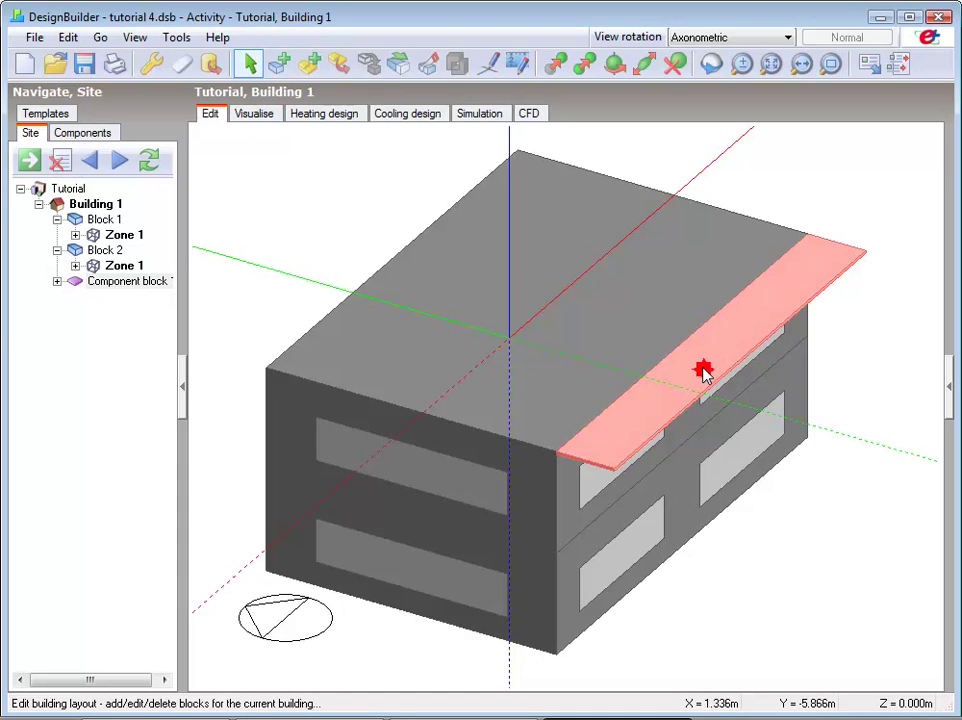
Step: Start rotating the selected component block and zoom in on its corner
click(614, 63)
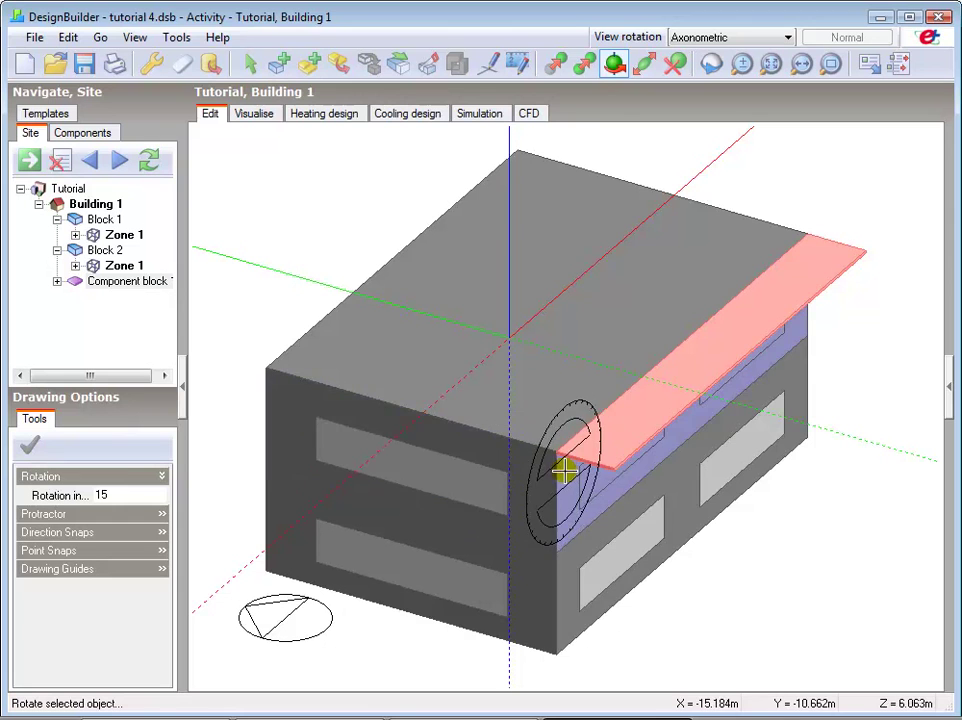
scroll(551, 463, up, 2)
scroll(551, 463, up, 1)
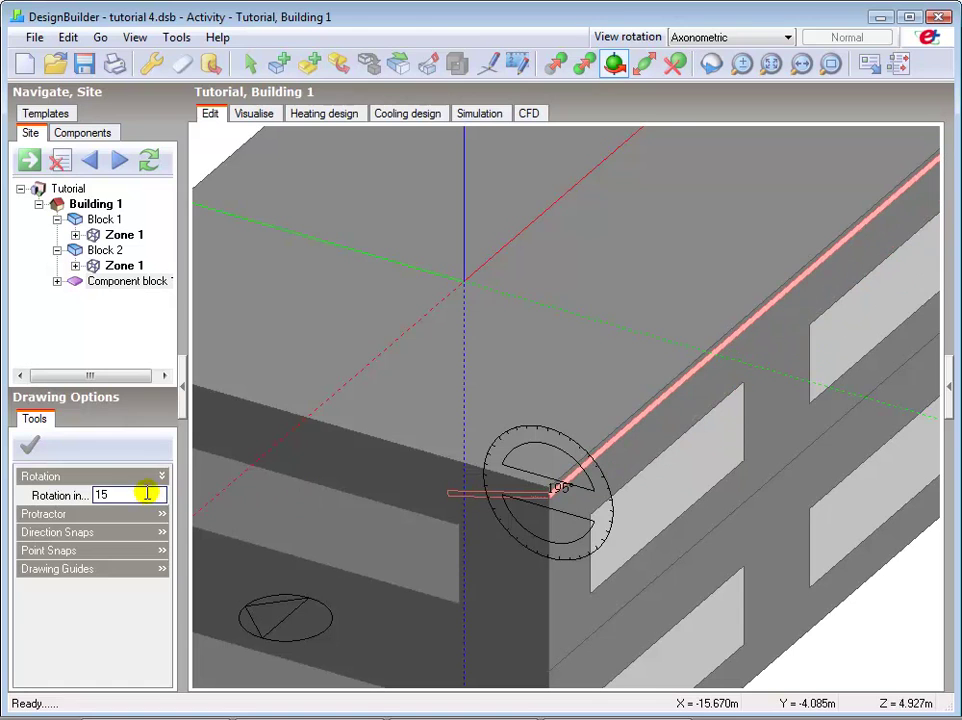
Step: Change the rotation increment in Drawing Options from 15 to 10
click(117, 494)
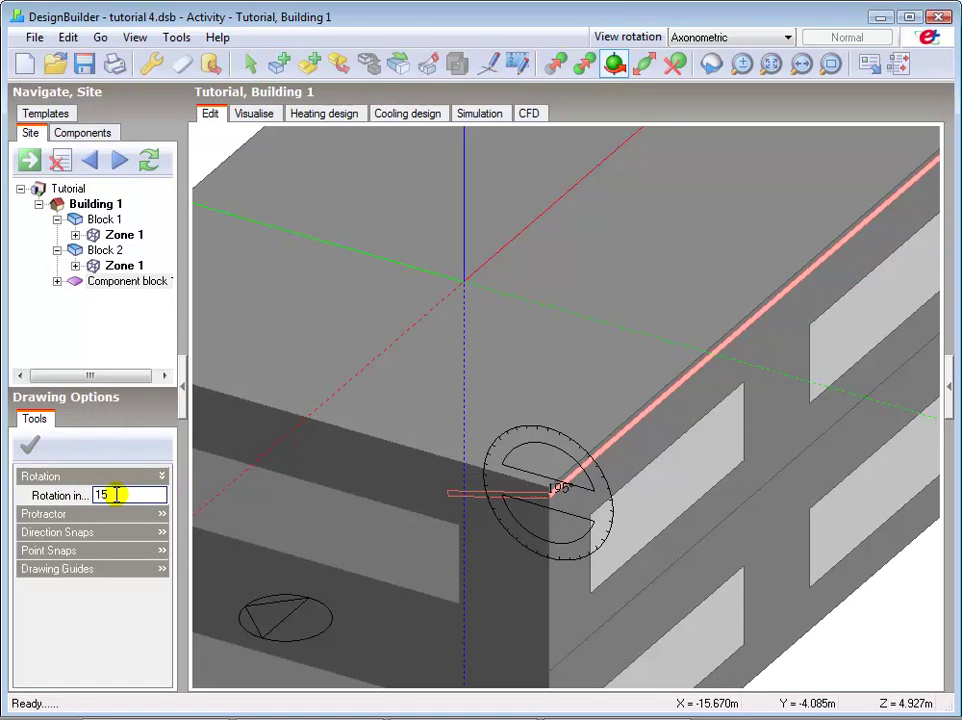
click(116, 493)
key(BackSpace)
text(0)
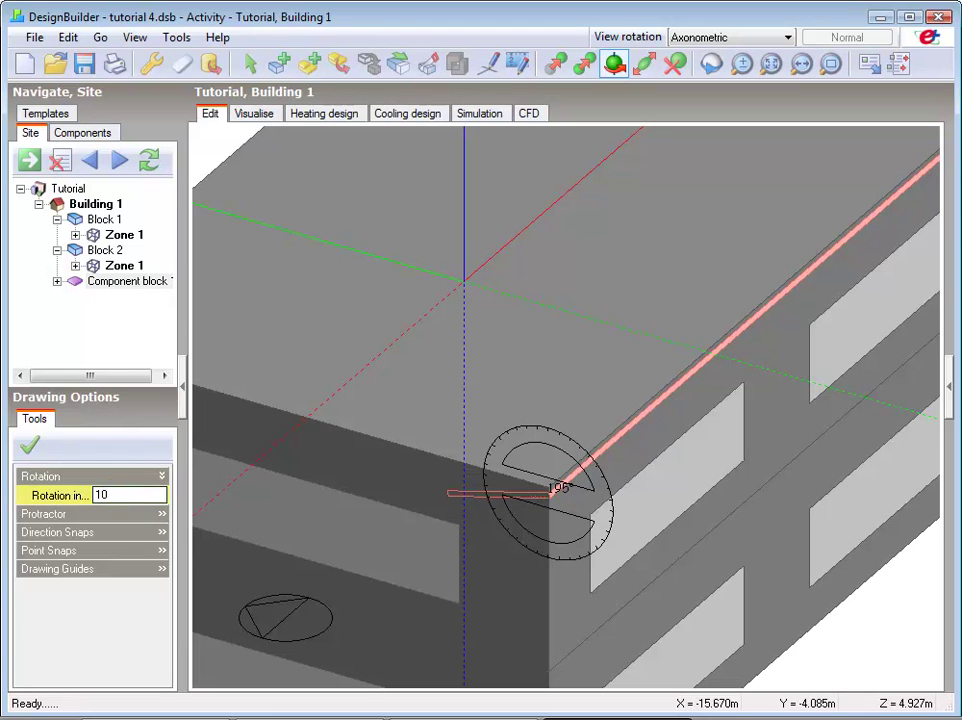
key(Return)
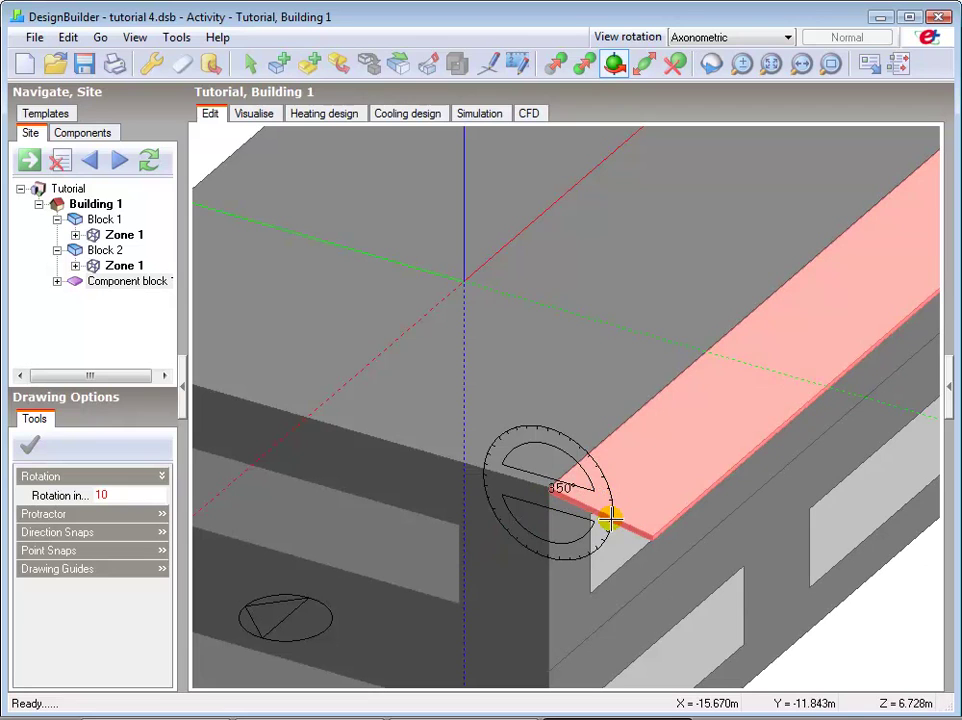
Step: Pick the block corner as the rotation base point, then cancel the rotation
click(609, 517)
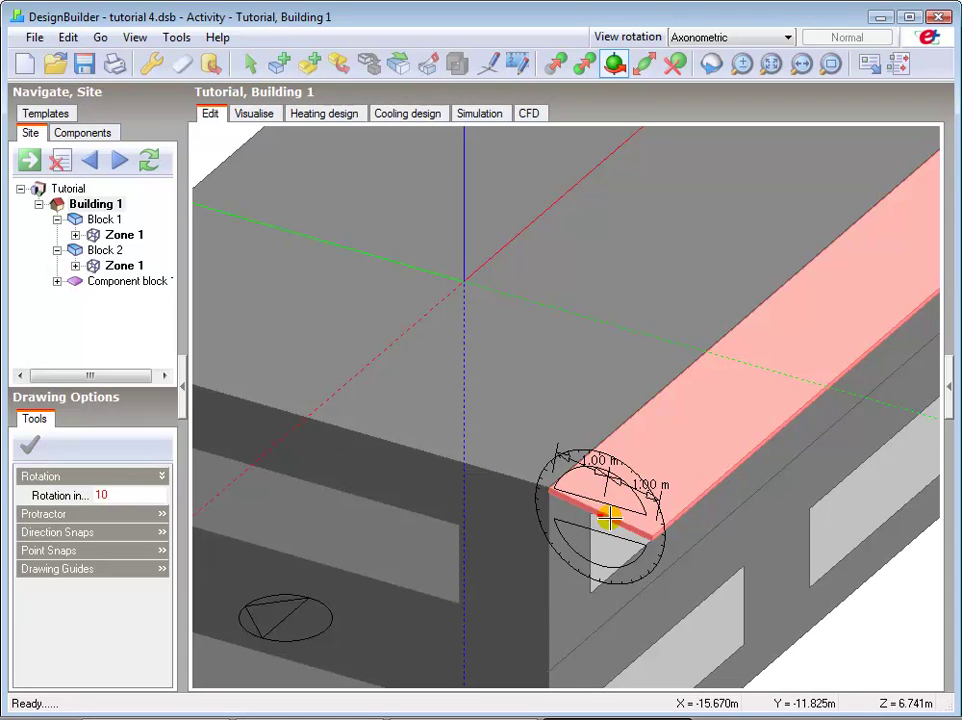
right_click(609, 517)
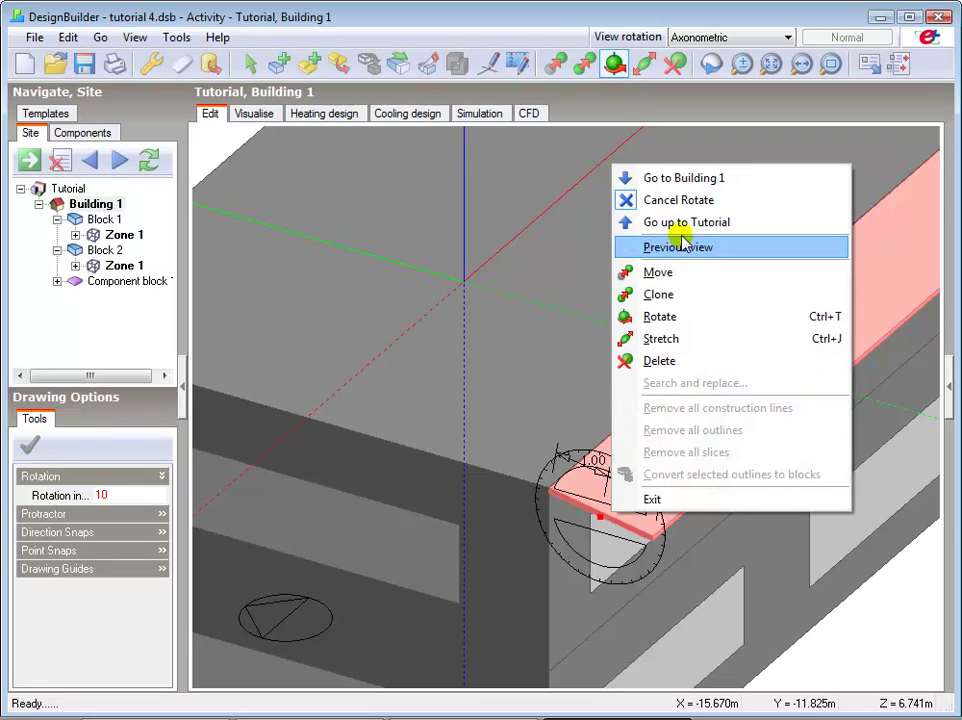
click(678, 200)
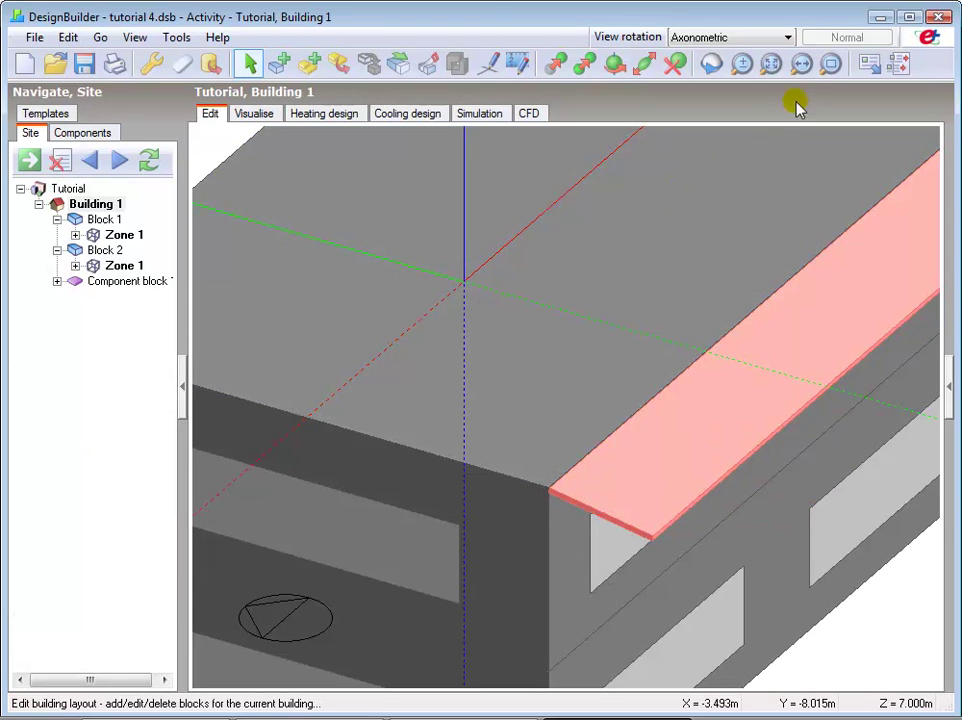
Step: Zoom to extents and delete the pink component block, confirming with Yes
click(770, 64)
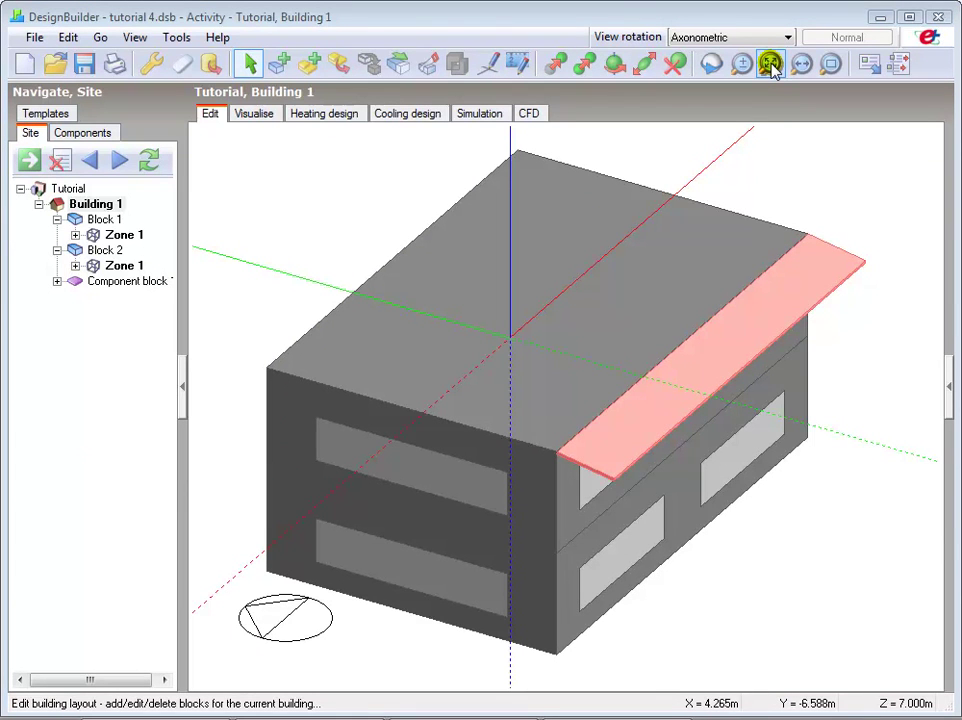
click(674, 64)
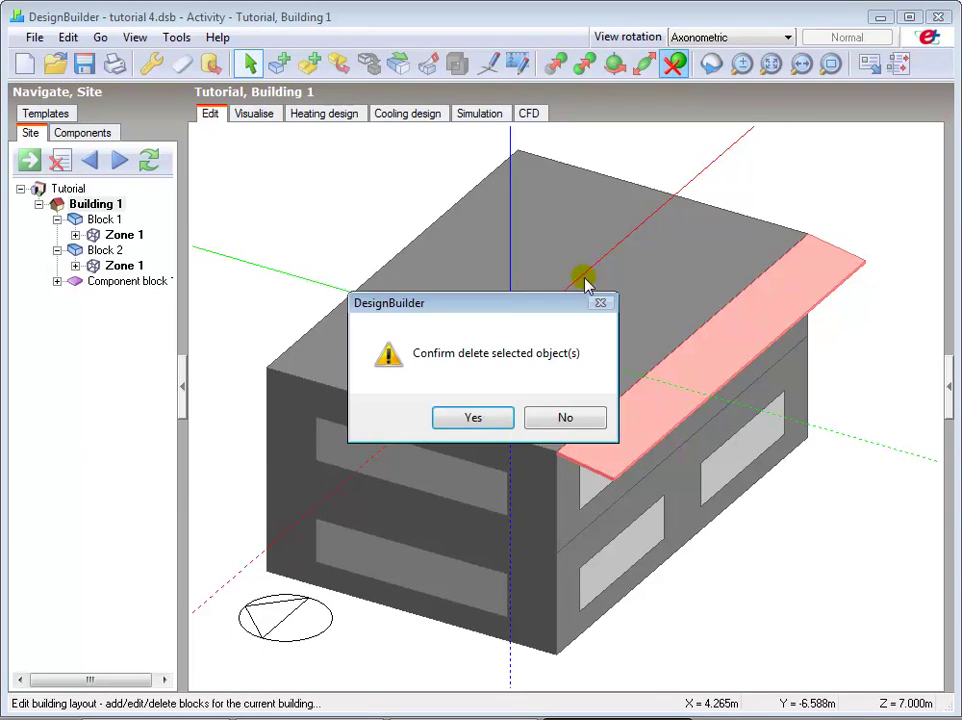
click(471, 418)
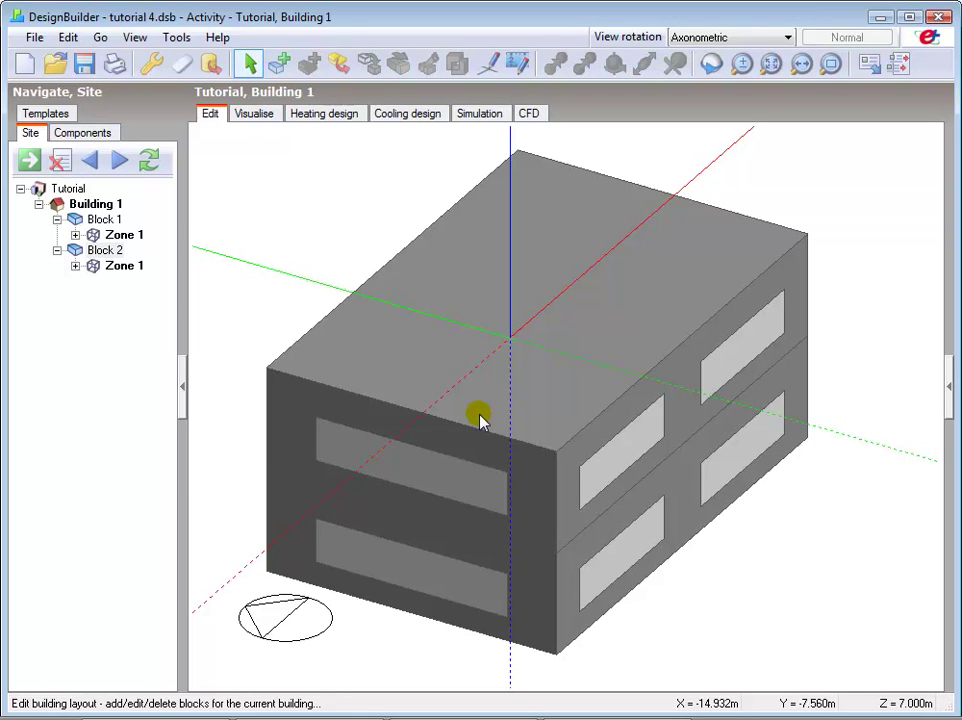
Step: Select the lower block and start a Stretch on it from the context menu
click(442, 543)
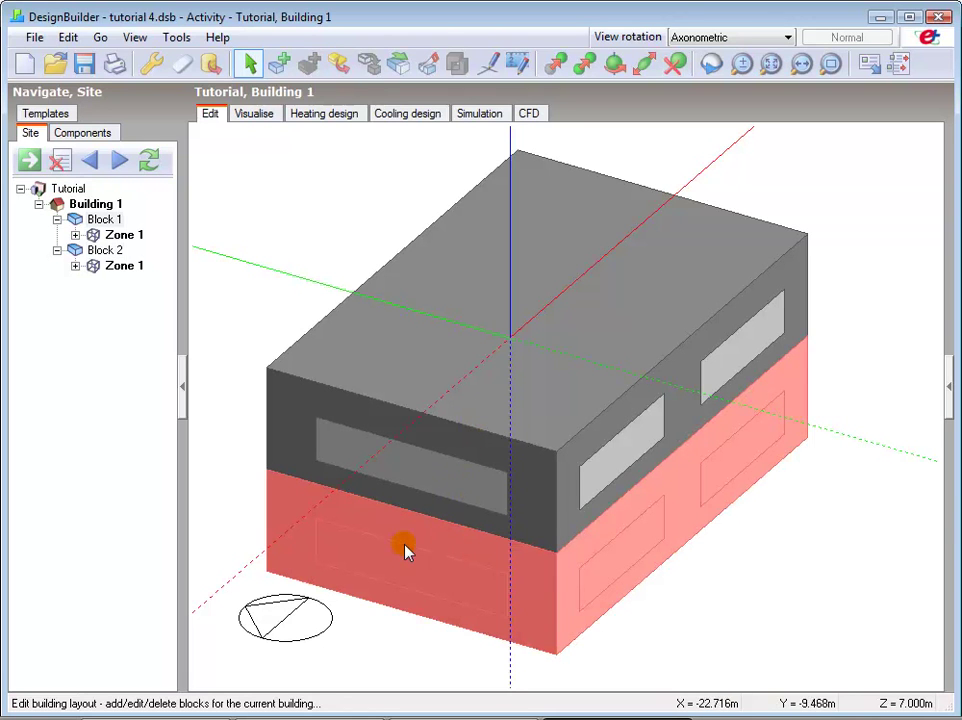
right_click(407, 540)
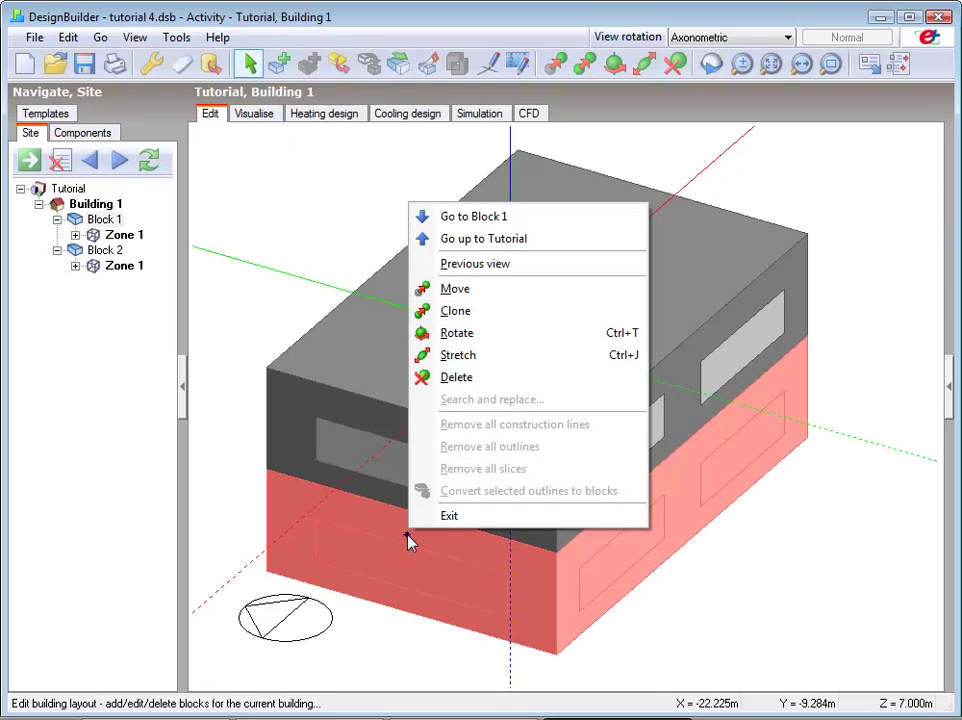
click(452, 356)
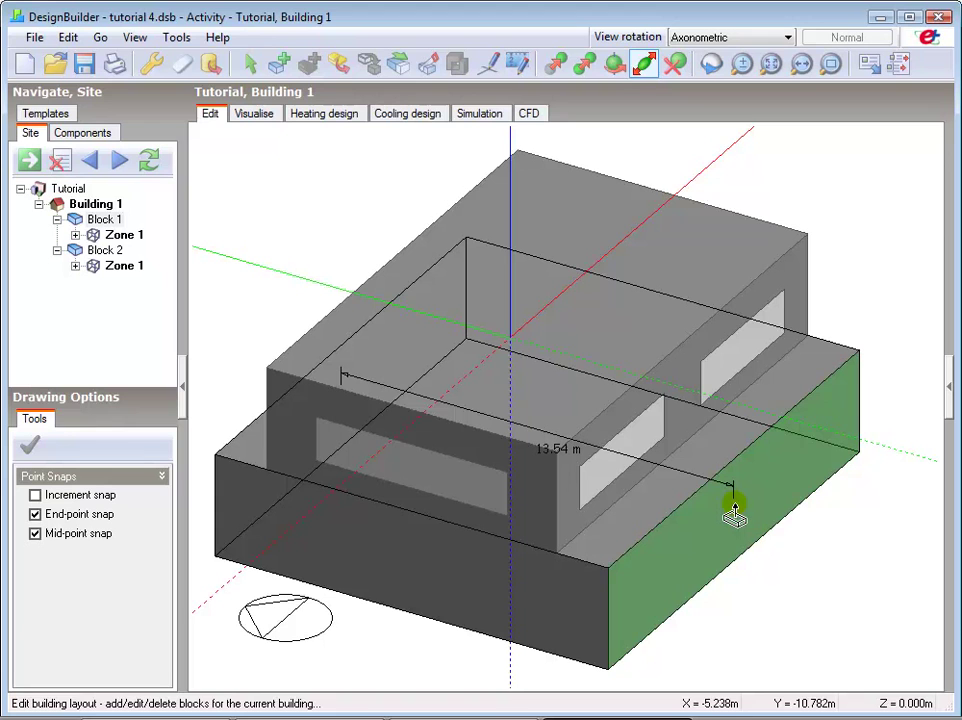
Step: Stretch the lower block to a 50 m length, then zoom to extents
text(50)
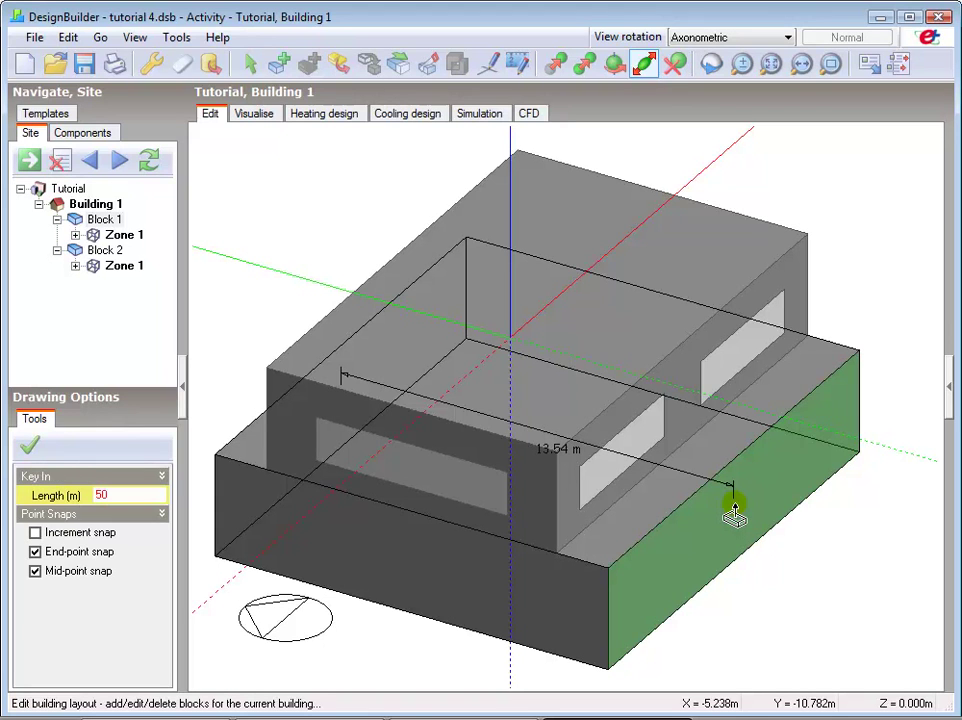
click(735, 513)
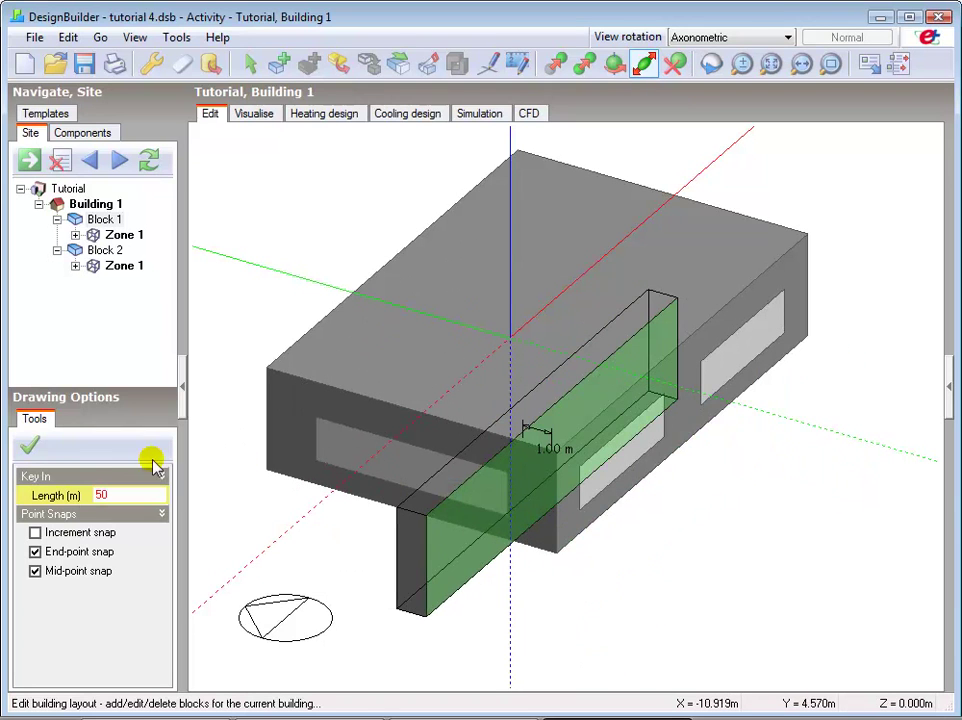
click(113, 494)
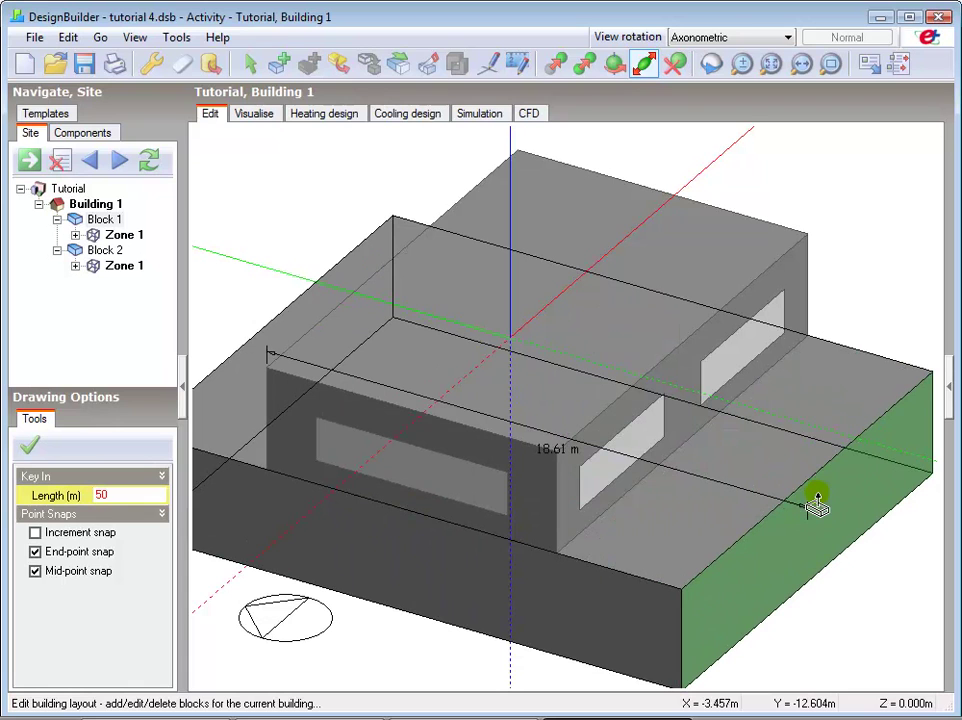
click(816, 498)
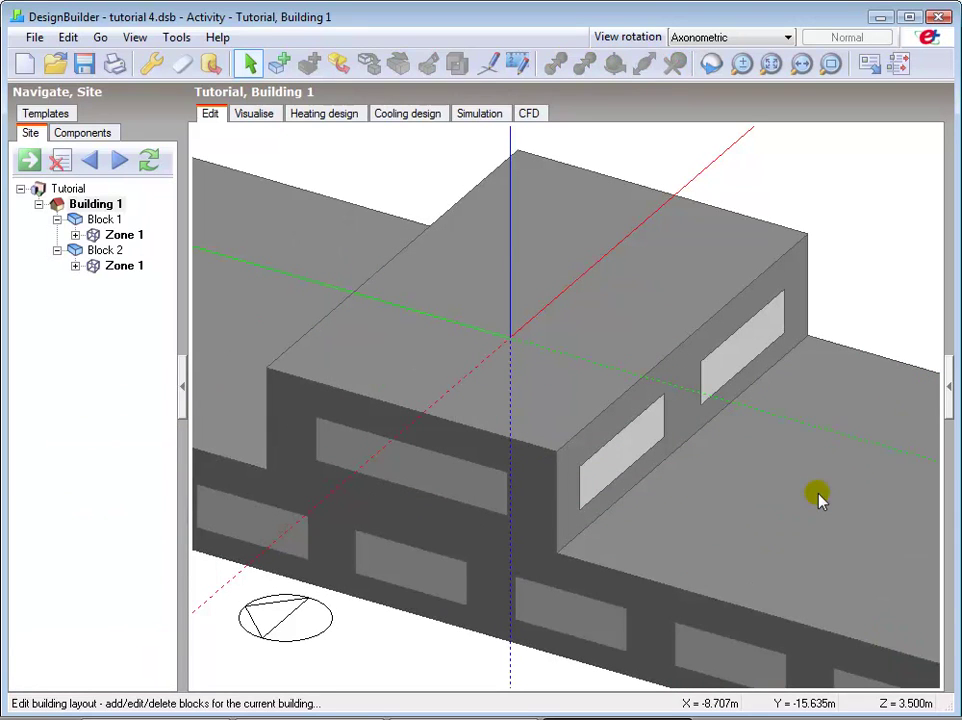
click(772, 64)
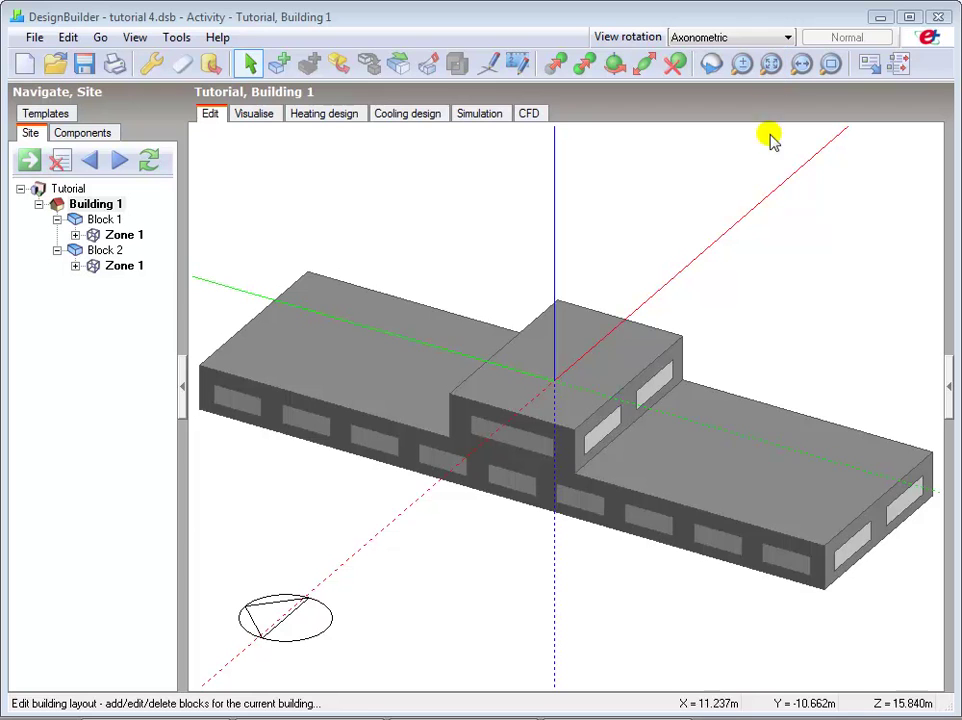
Step: Drag the podium's far end face back flush with the upper block's side
click(739, 452)
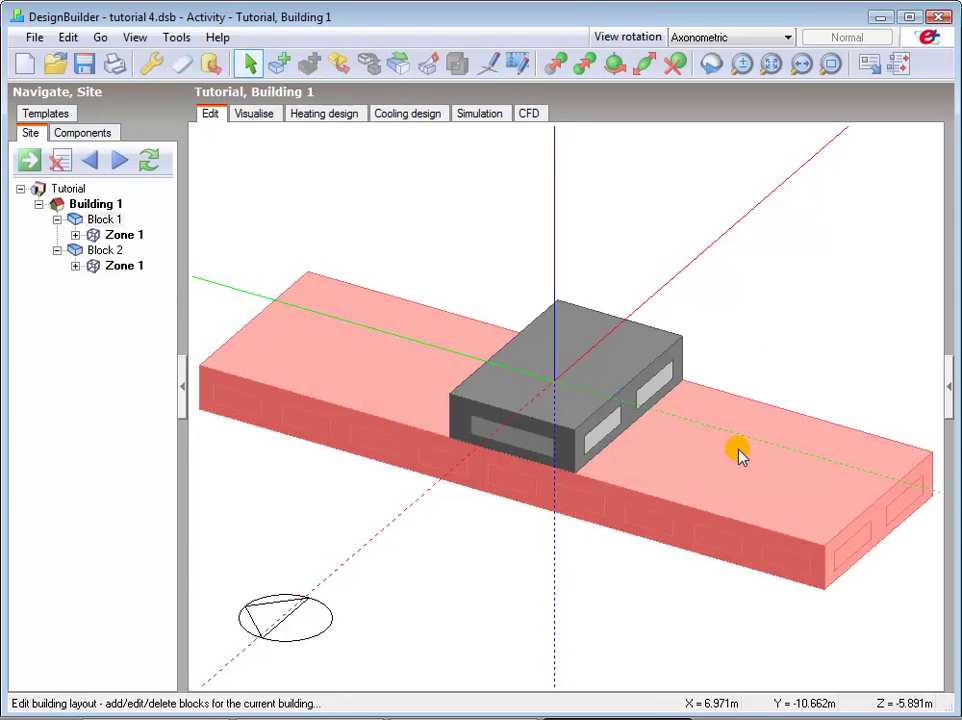
click(399, 65)
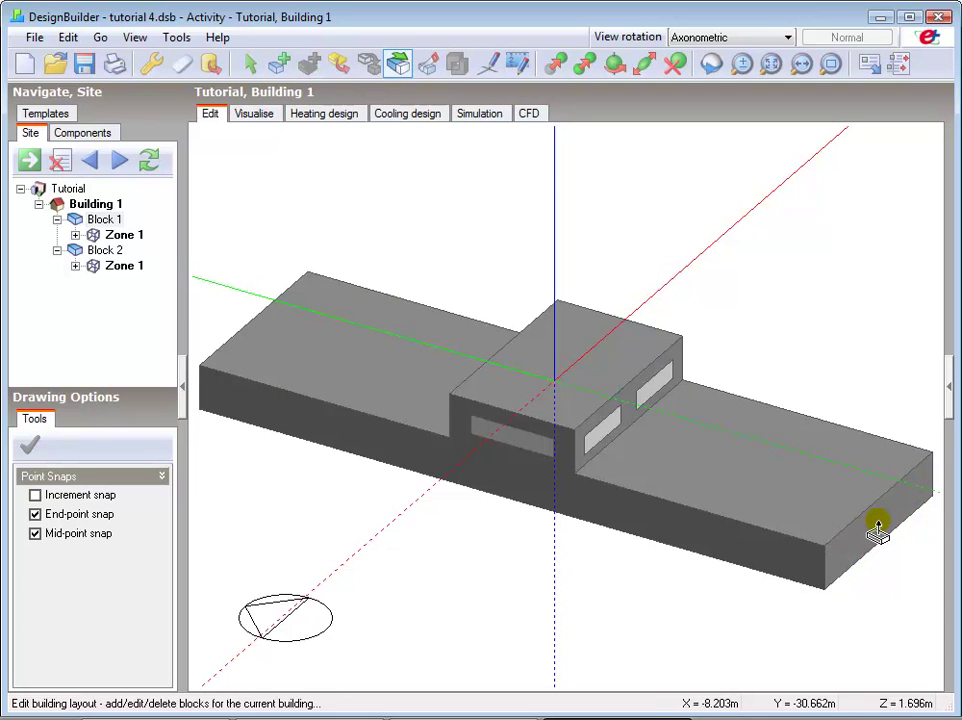
click(876, 530)
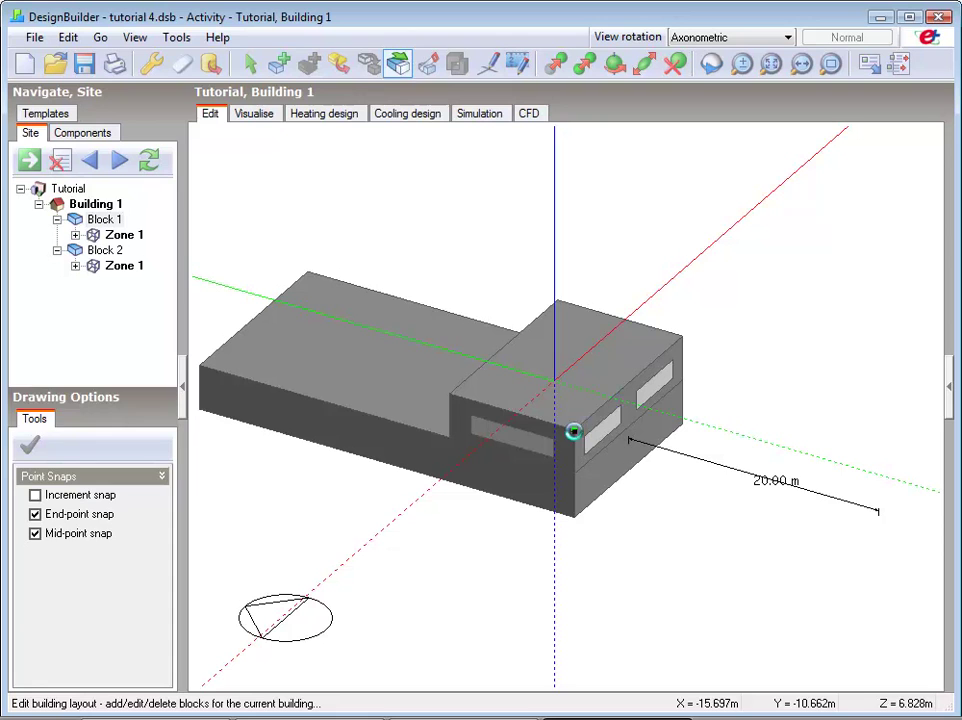
click(575, 437)
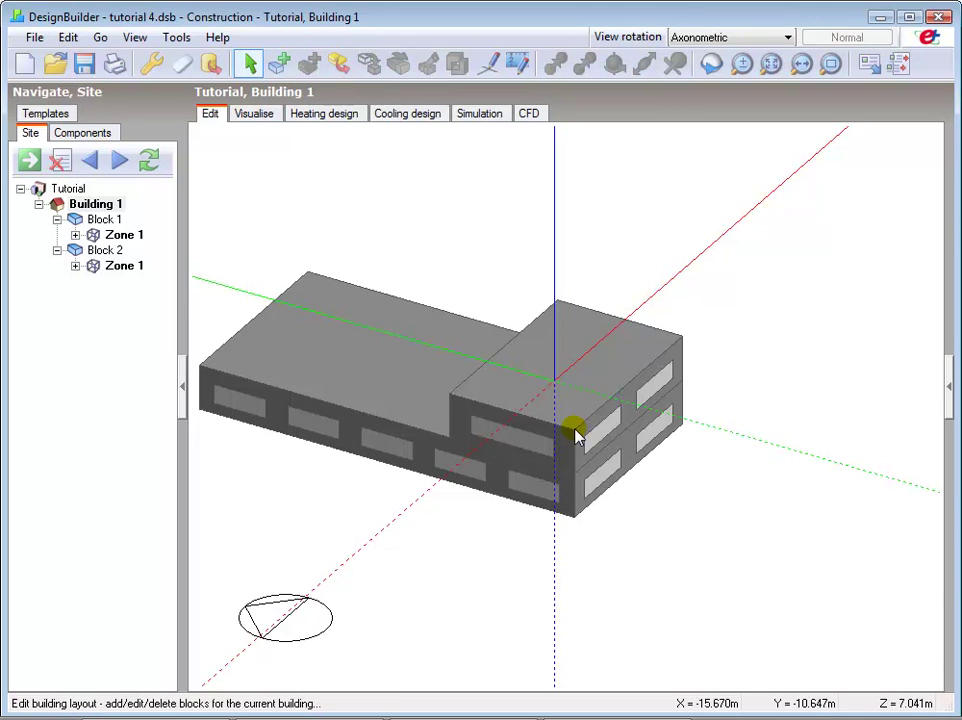
Step: Switch to the Draw construction line tool
click(488, 64)
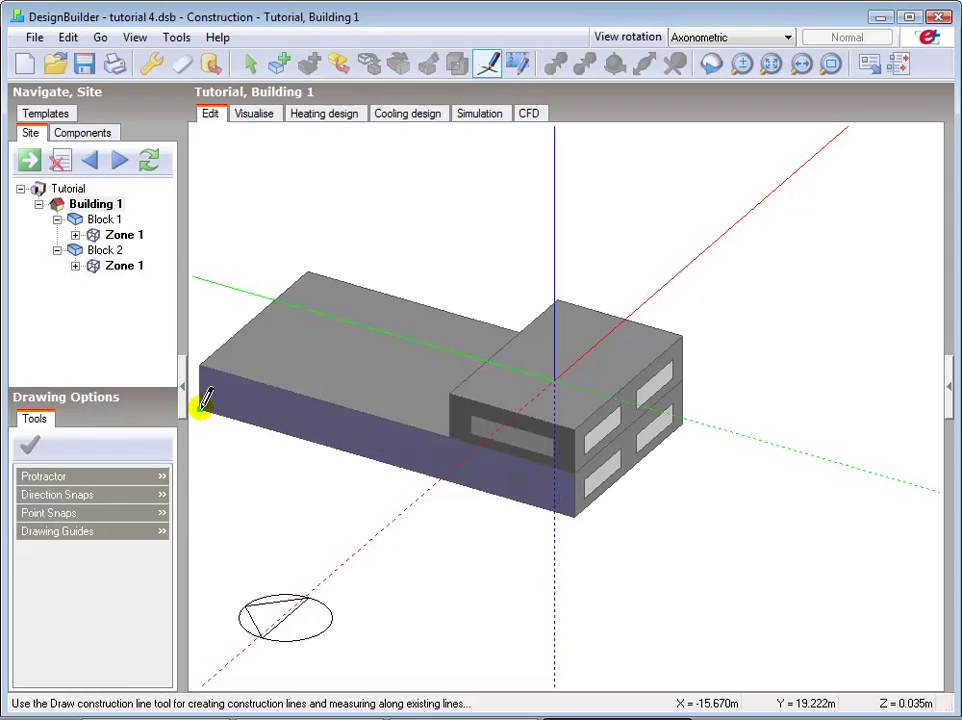
Step: Draw a 10 m construction line from the podium's front corner, then exit drawing mode
click(201, 412)
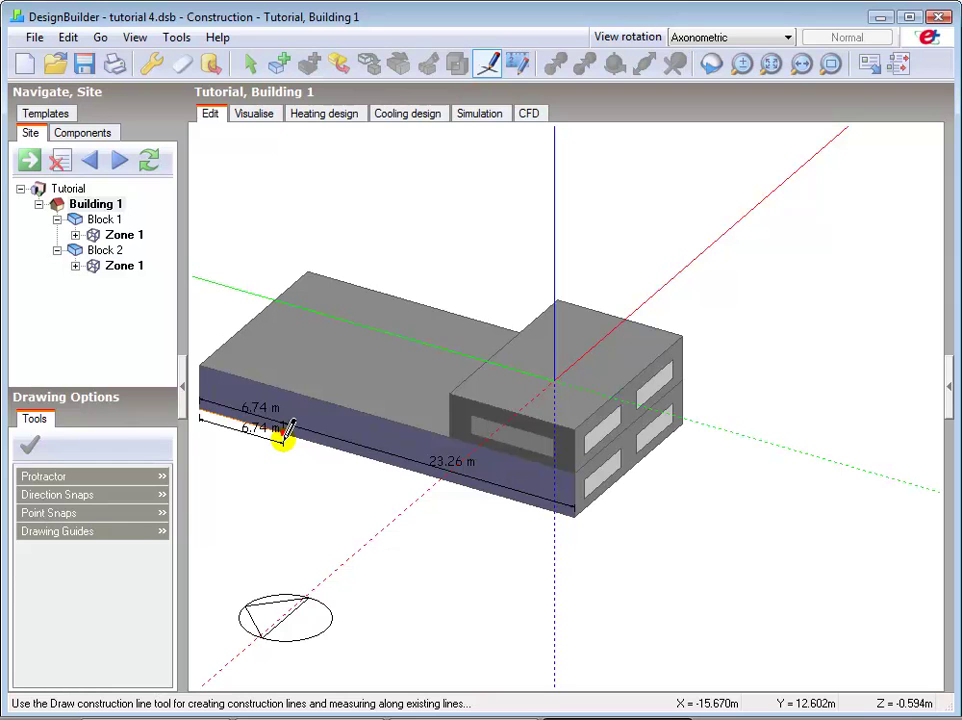
text(10)
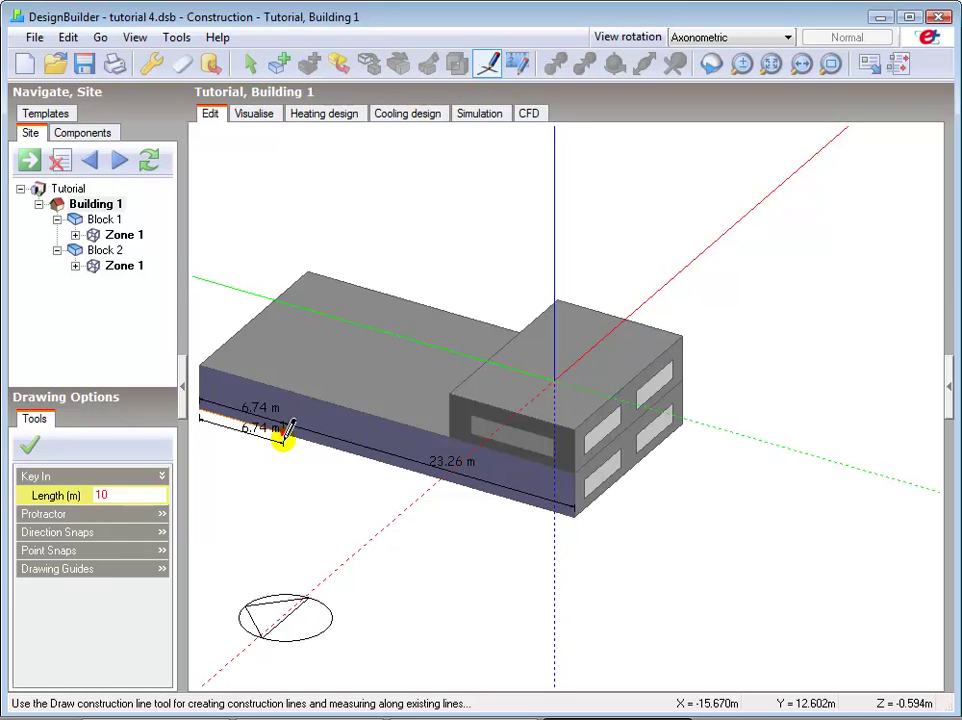
key(Return)
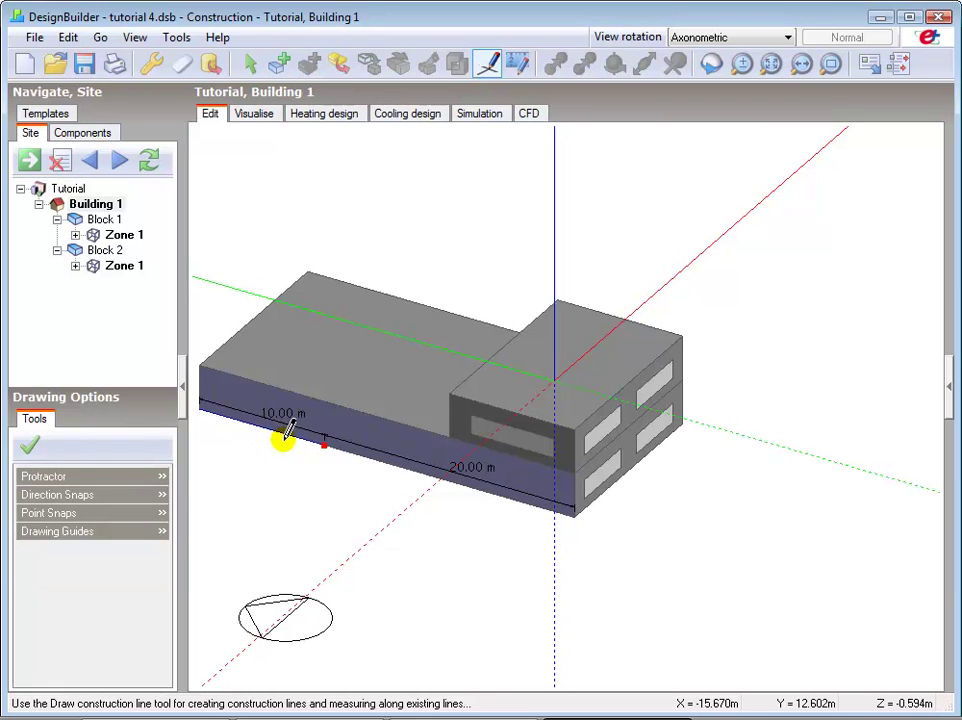
right_click(315, 428)
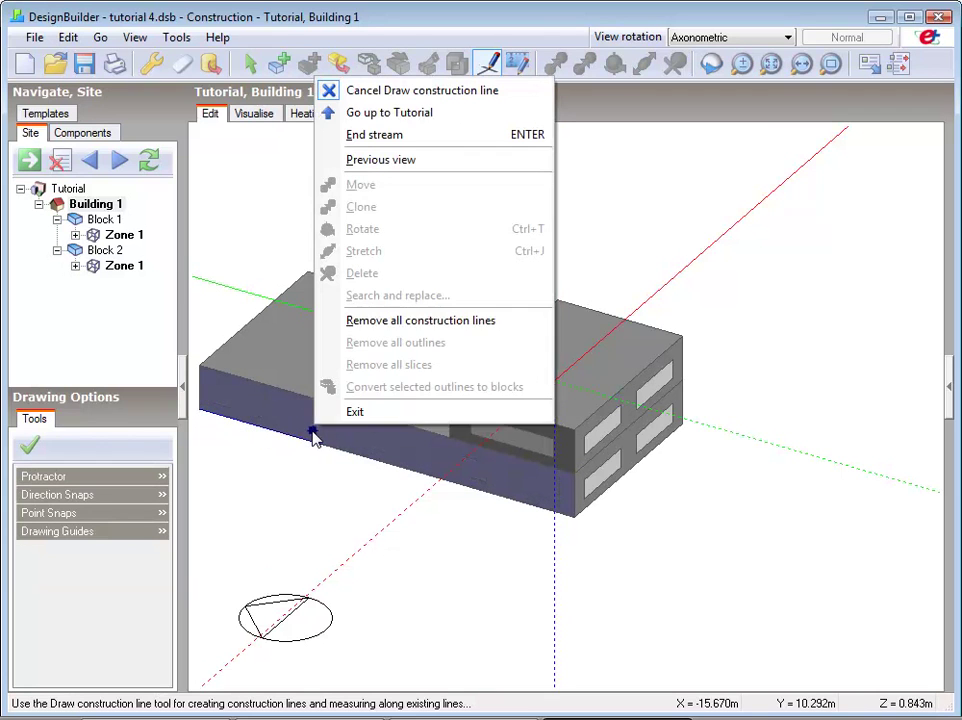
click(412, 89)
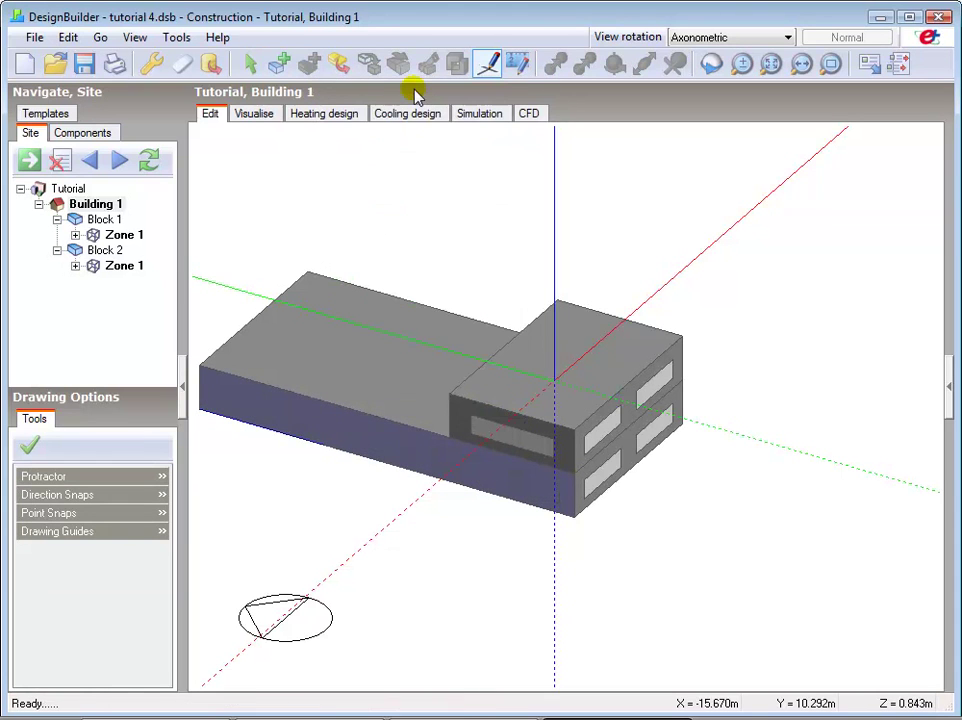
click(277, 367)
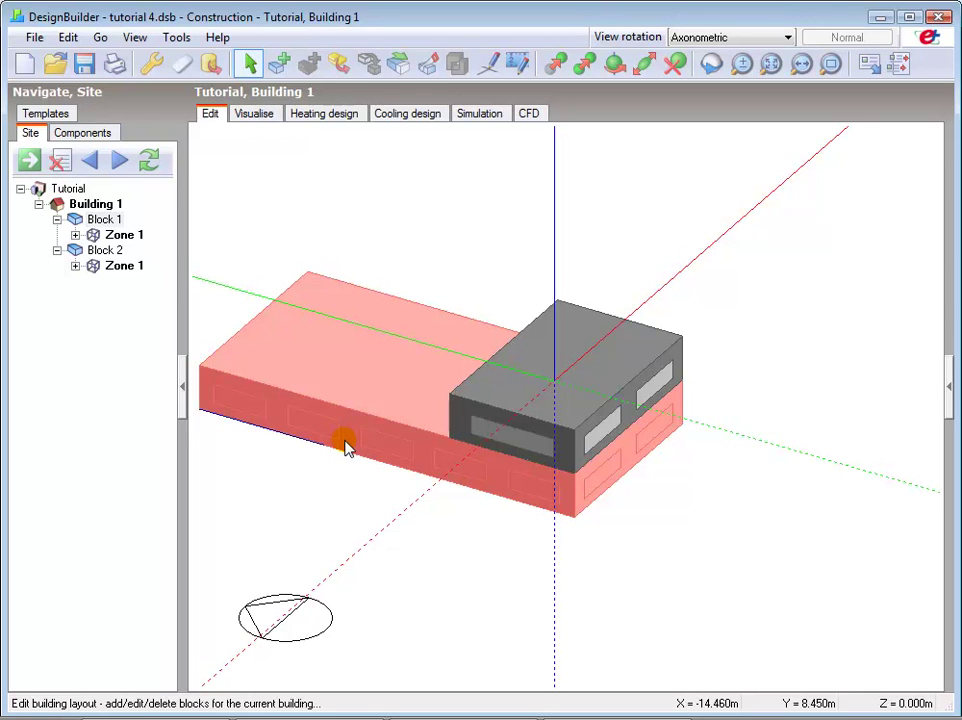
click(112, 220)
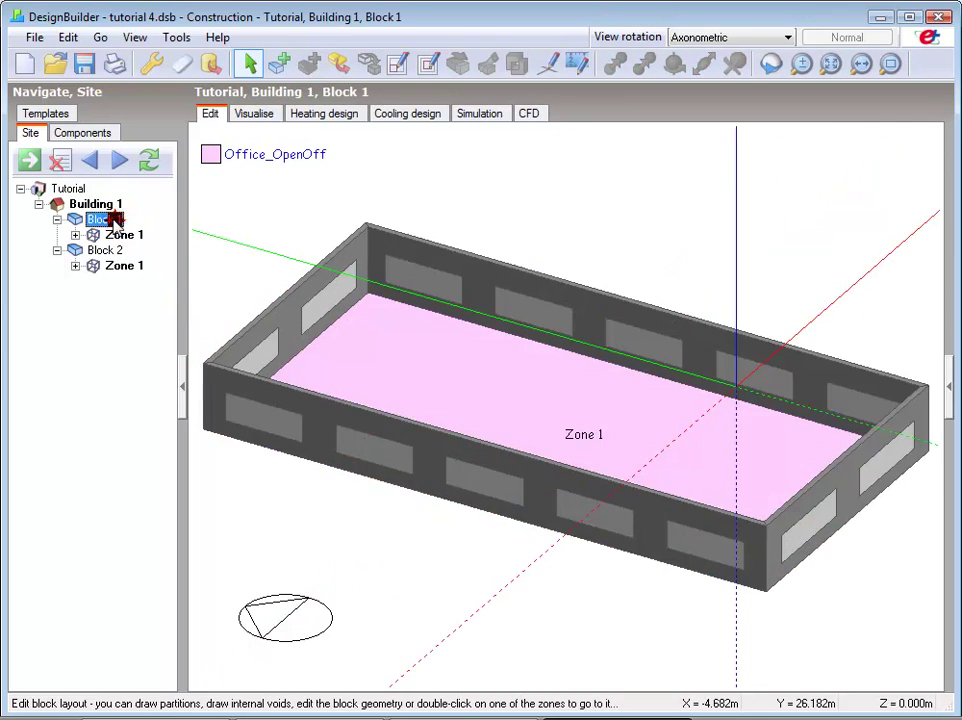
click(115, 235)
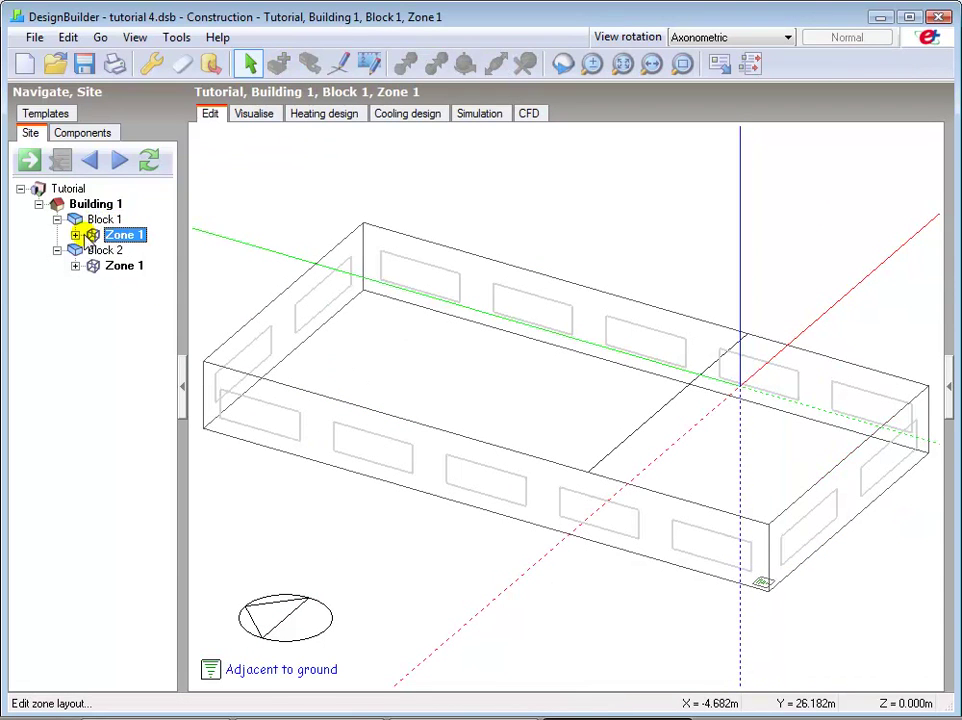
click(75, 235)
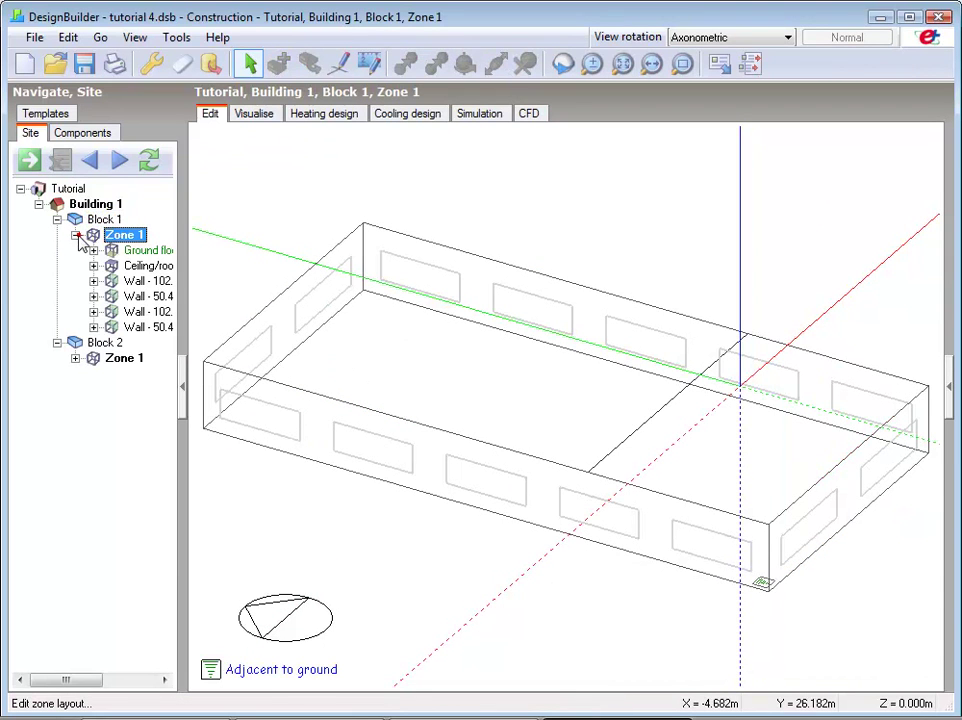
click(144, 314)
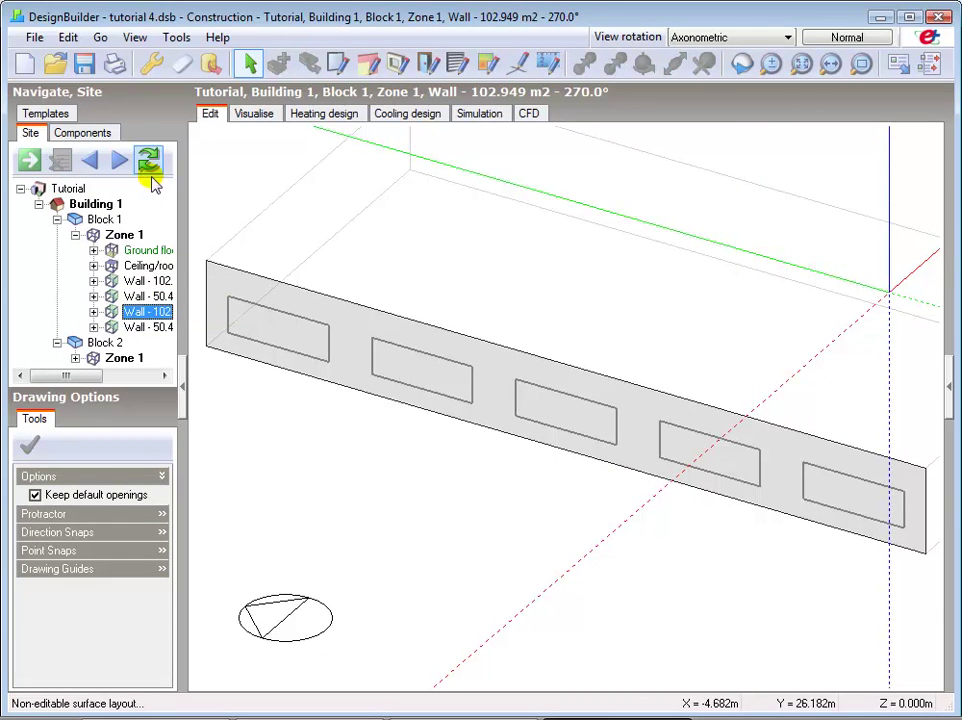
click(95, 204)
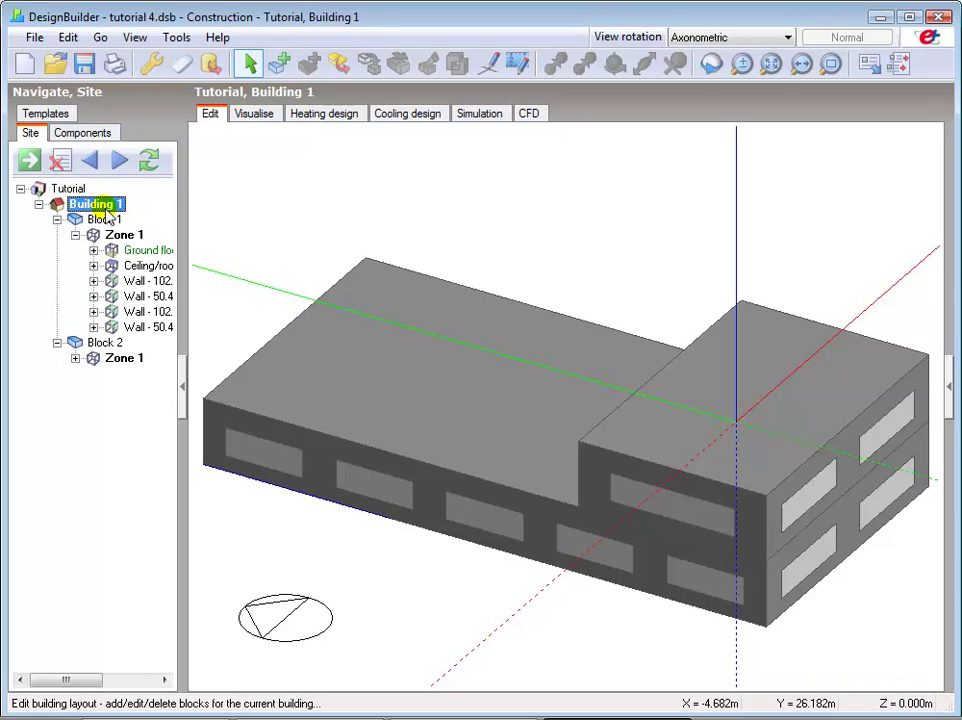
Step: Orbit to the podium's end and drag Block 1's end face back to the 10 m mark
click(711, 64)
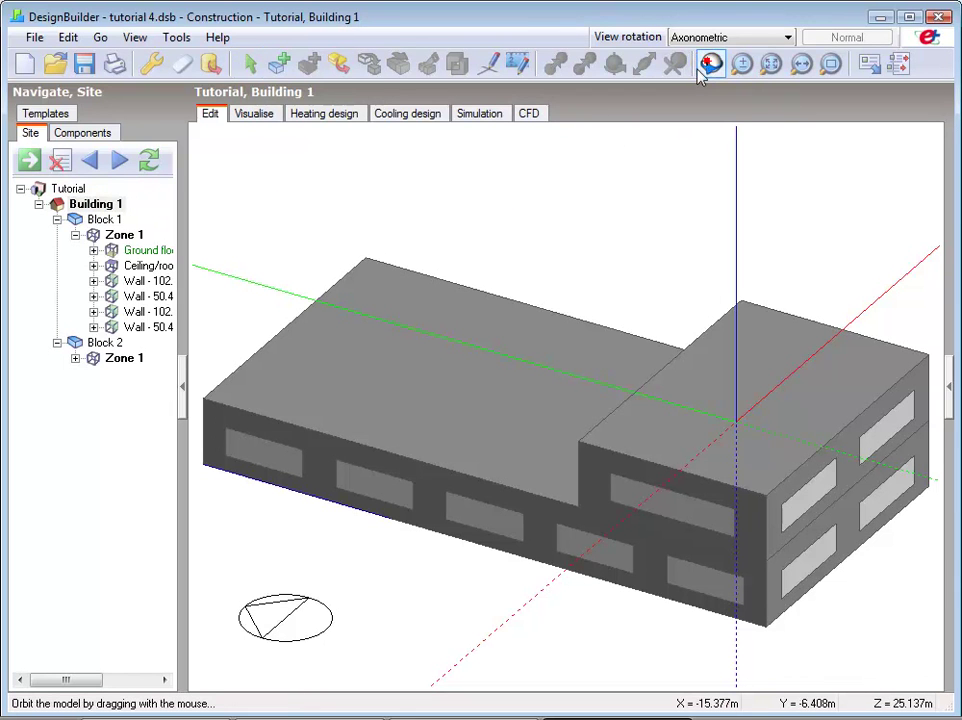
drag(284, 374, 483, 361)
right_click(465, 388)
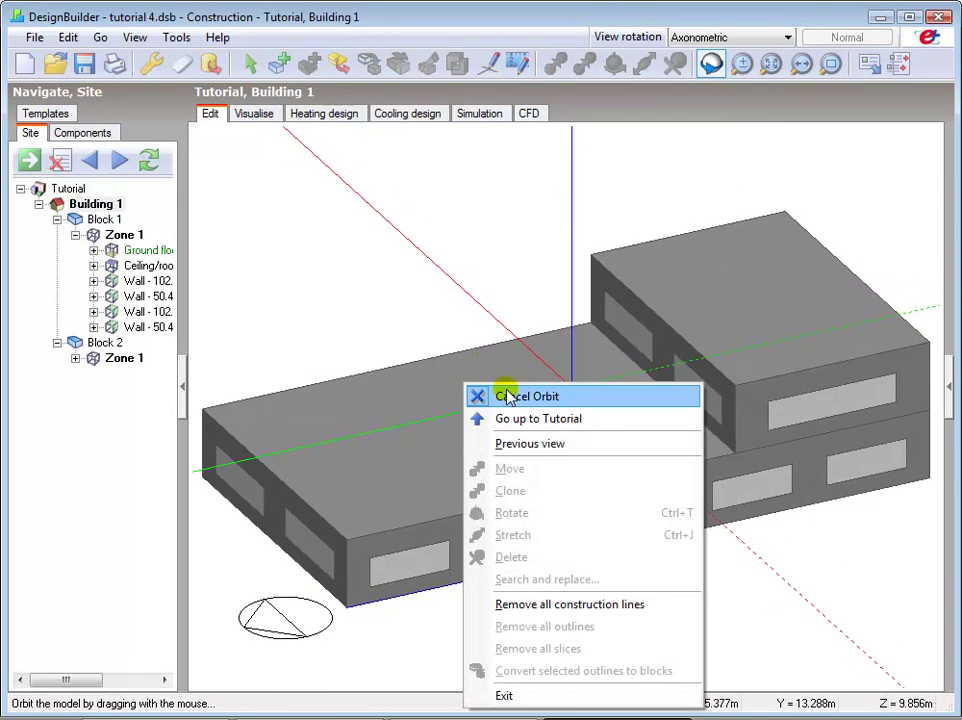
click(526, 393)
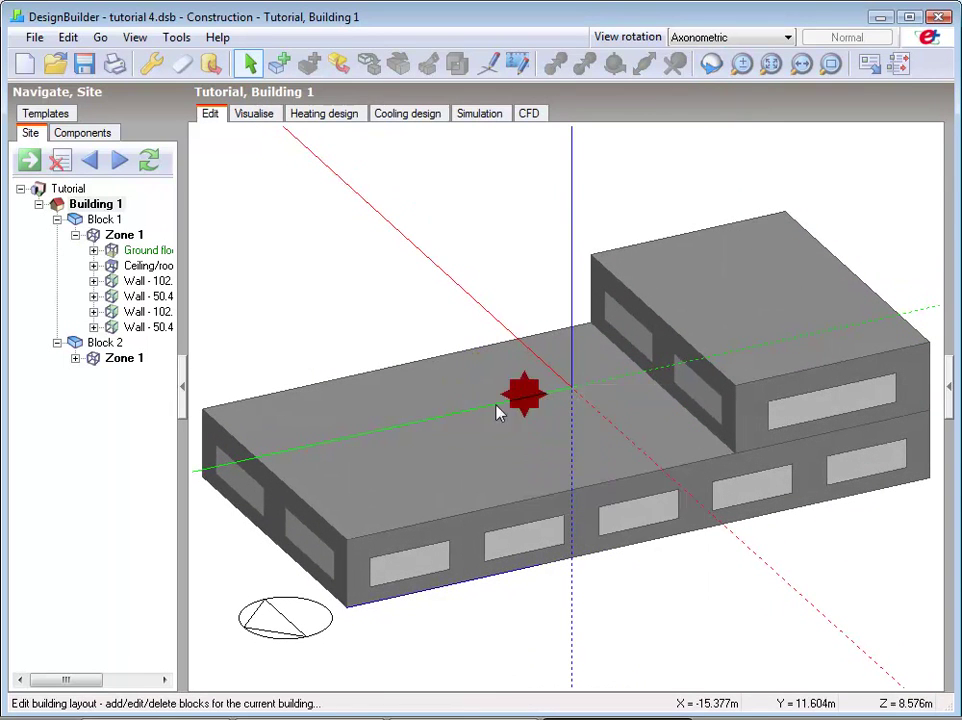
click(281, 500)
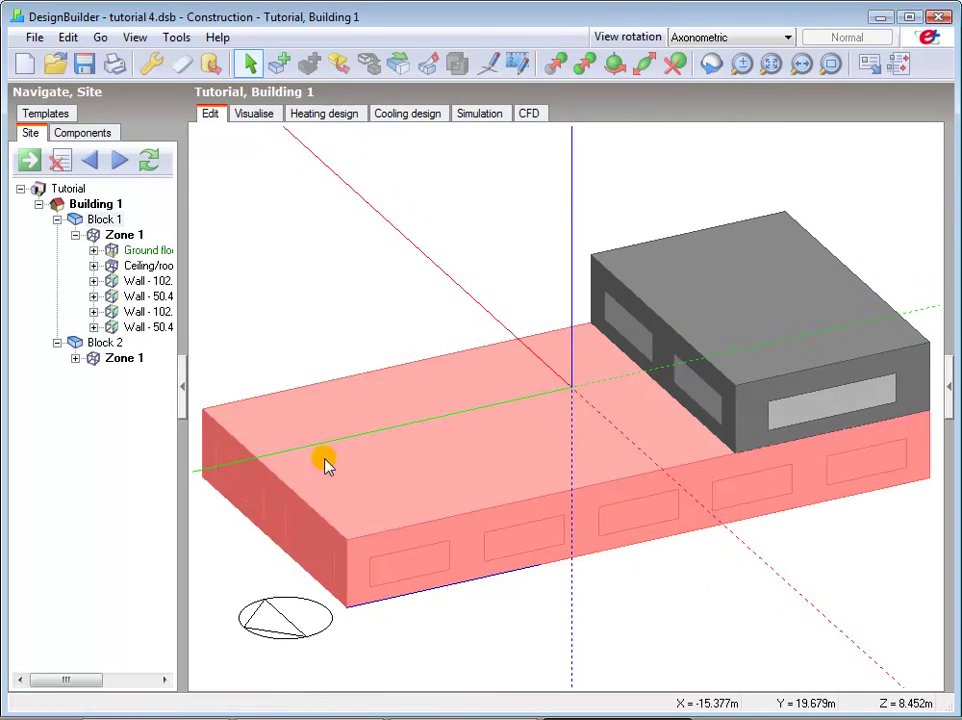
click(398, 64)
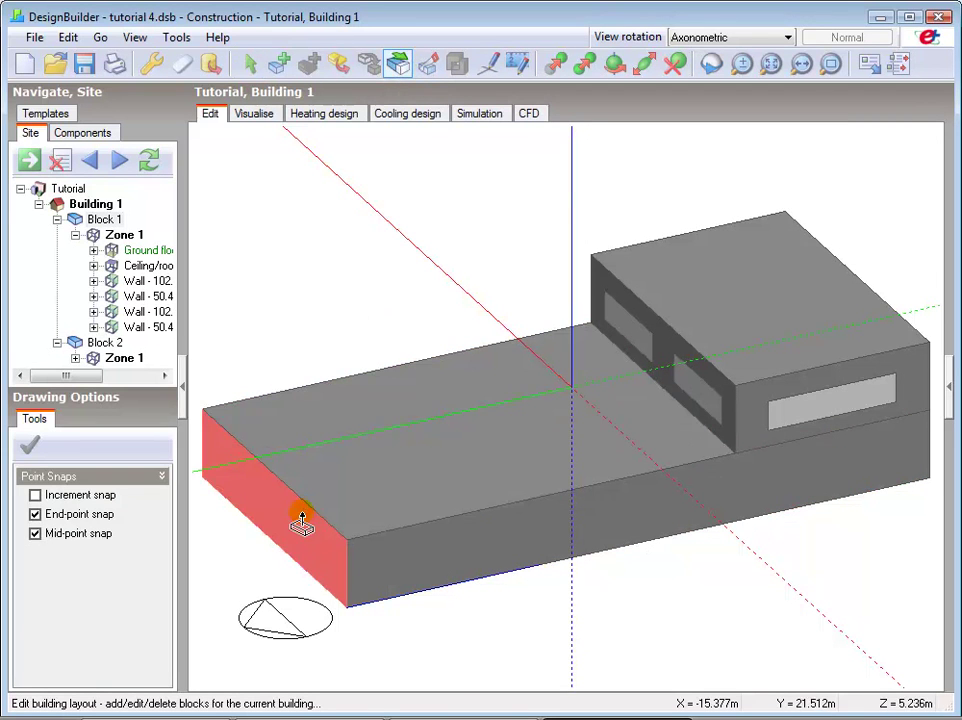
click(282, 518)
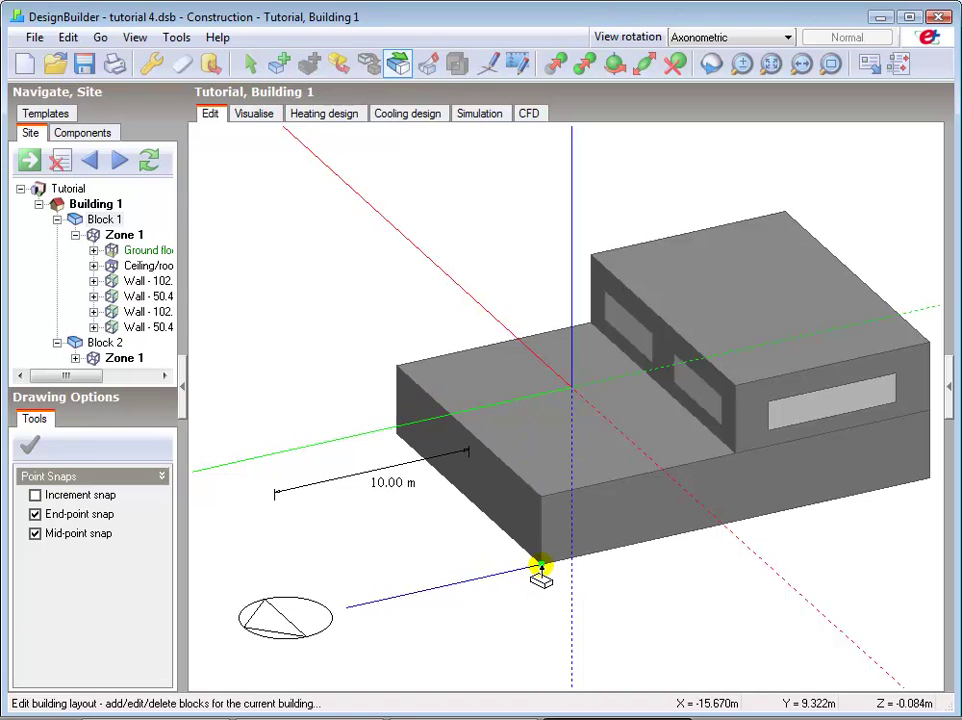
click(540, 568)
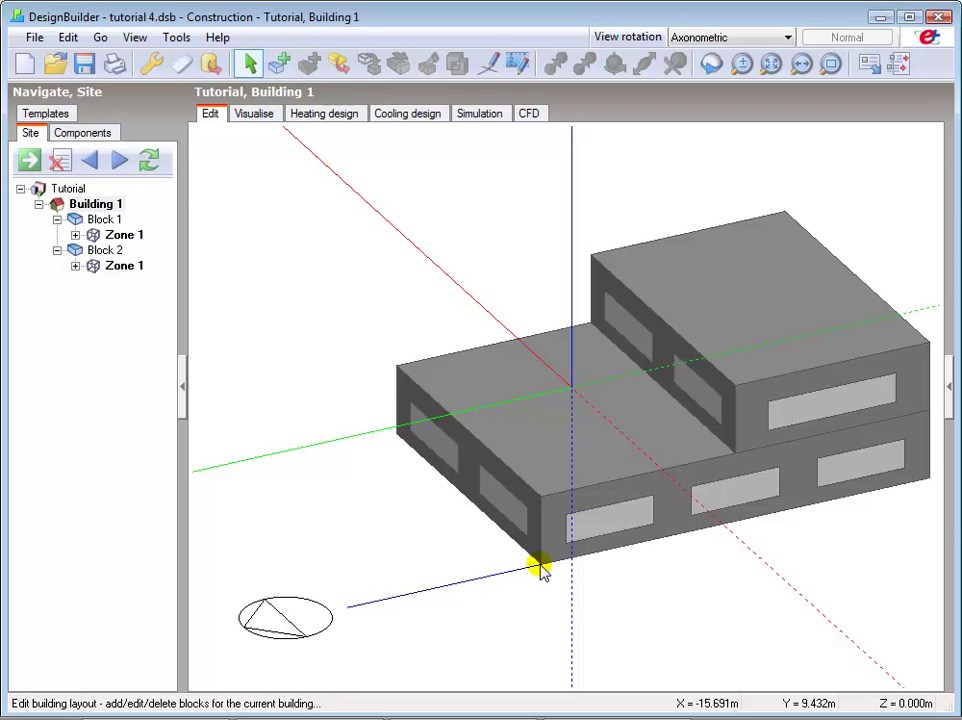
Step: Remove all construction lines from the model via Edit > Remove
click(68, 38)
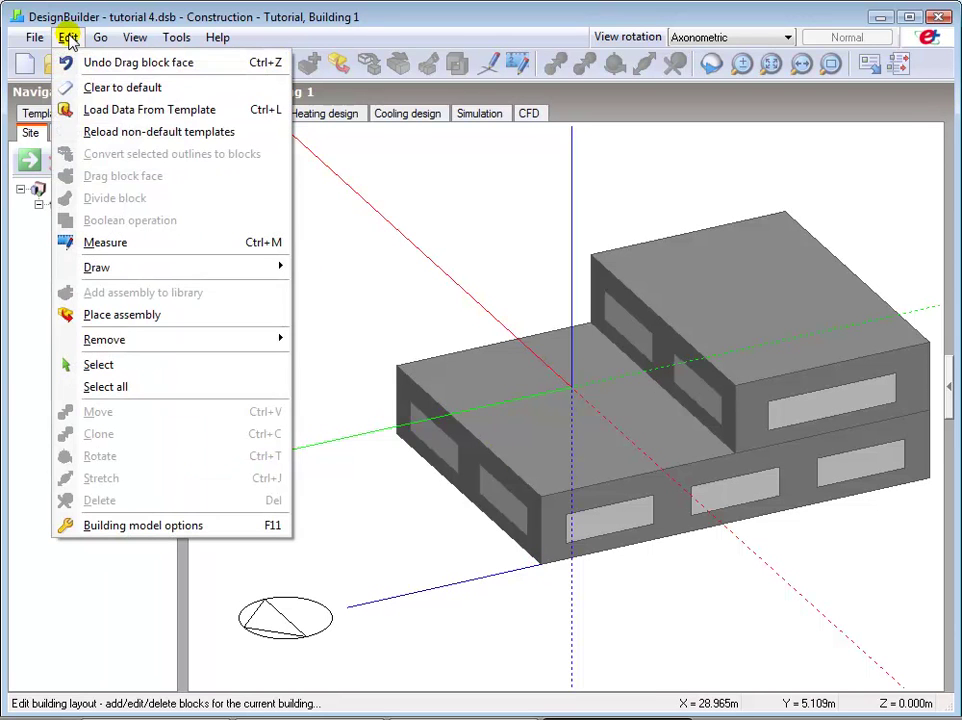
mouse_move(108, 345)
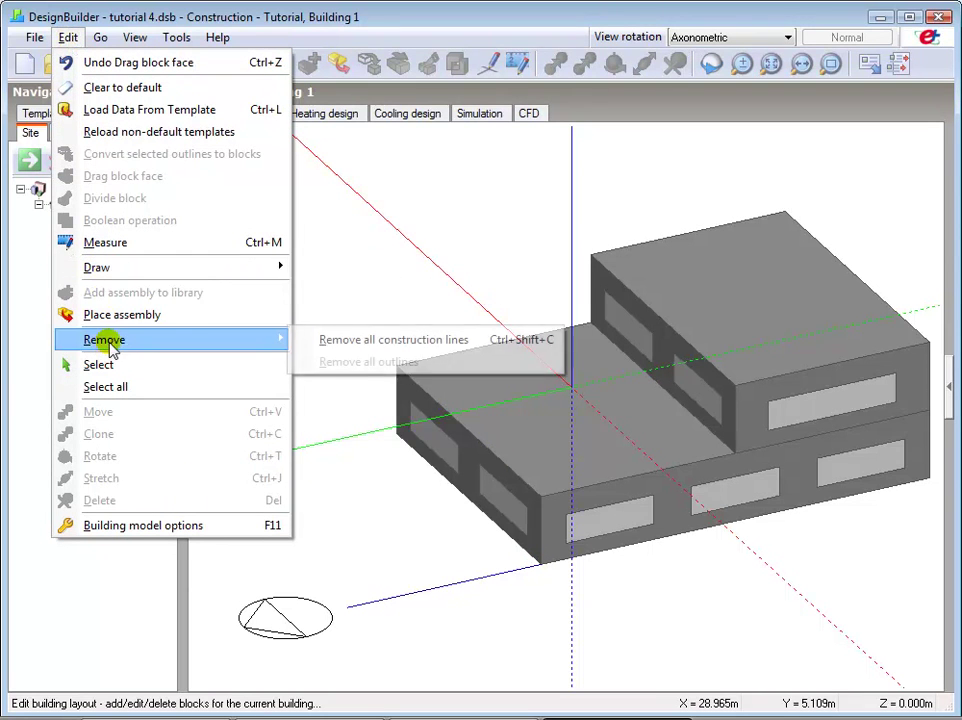
click(363, 345)
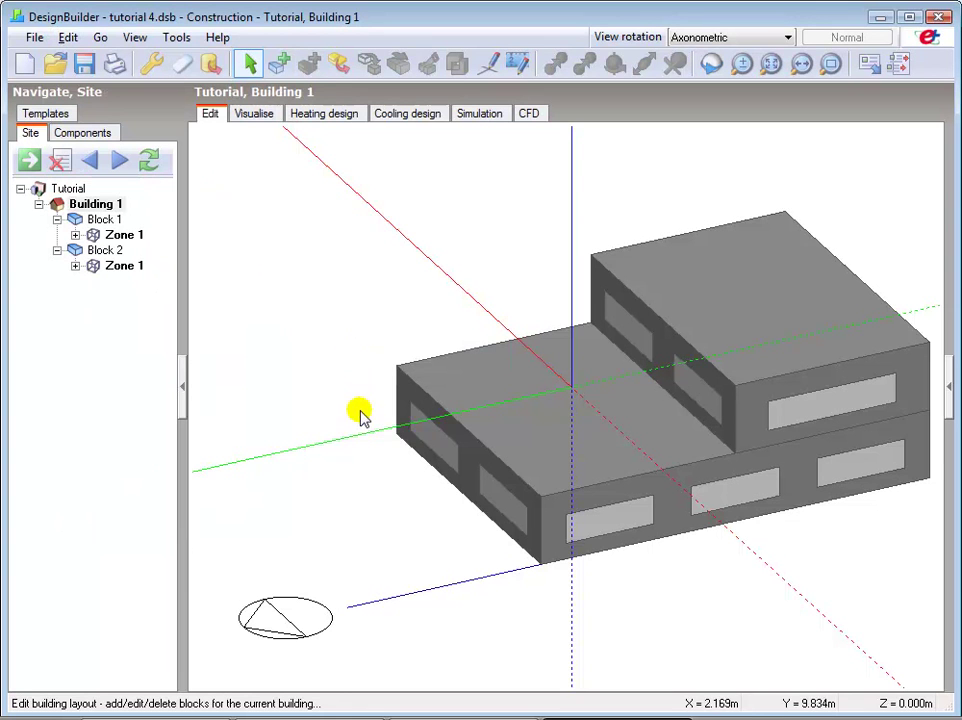
Step: Delete the leftover guide line beside the podium and confirm with Yes
right_click(432, 594)
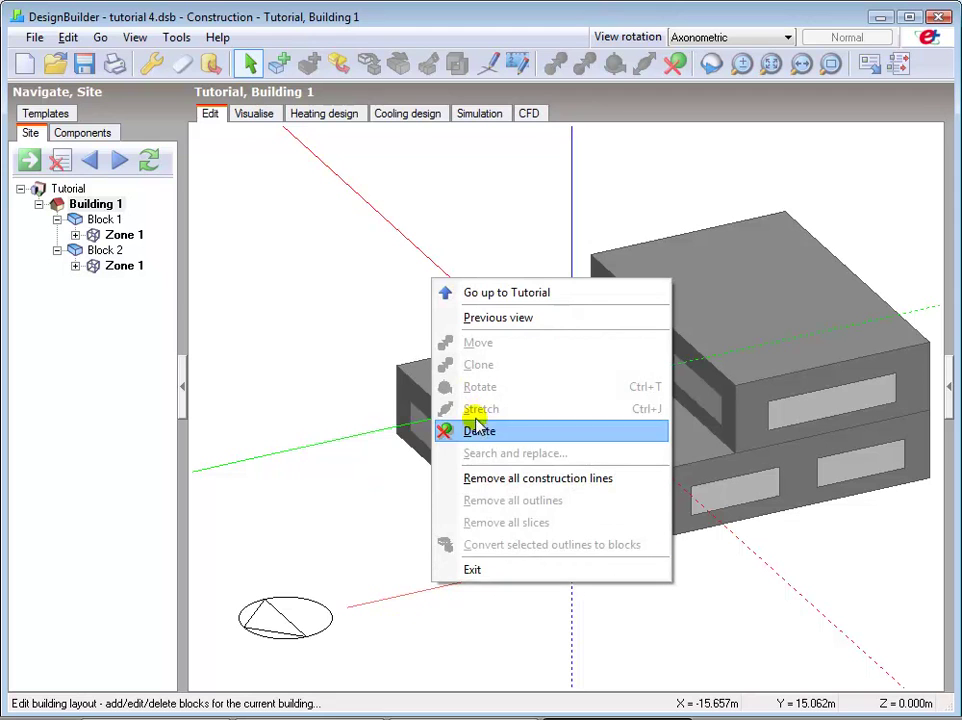
click(477, 434)
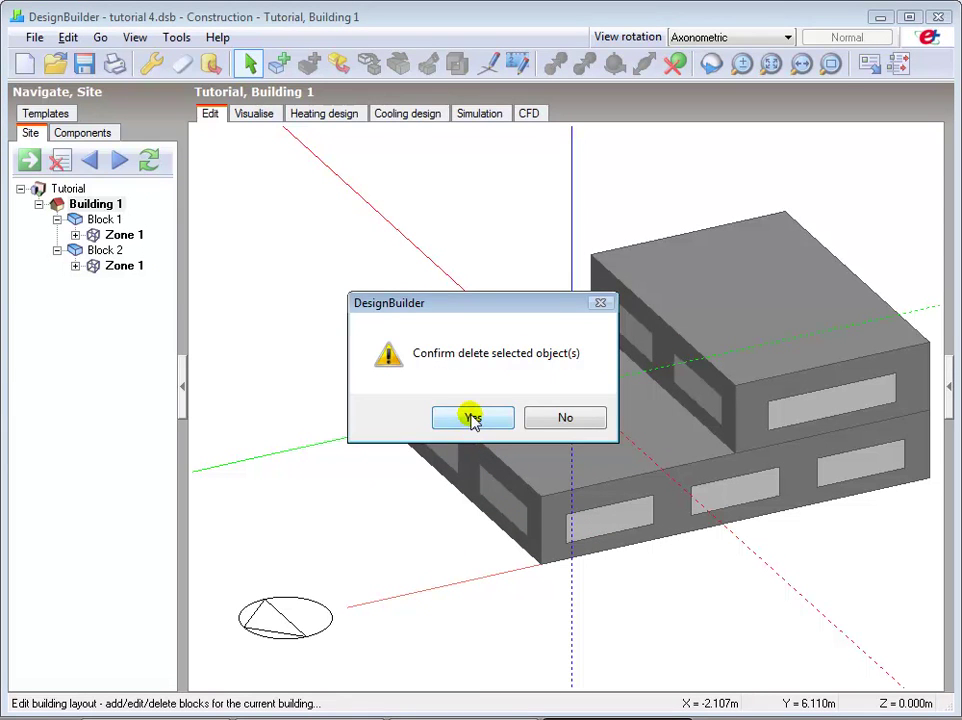
click(471, 420)
click(471, 418)
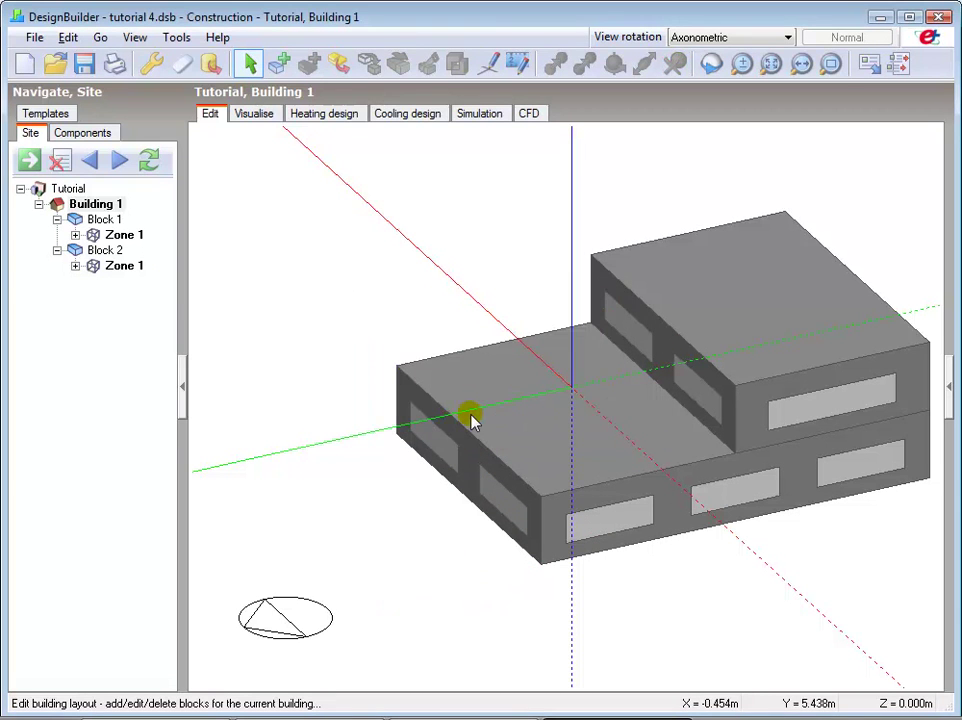